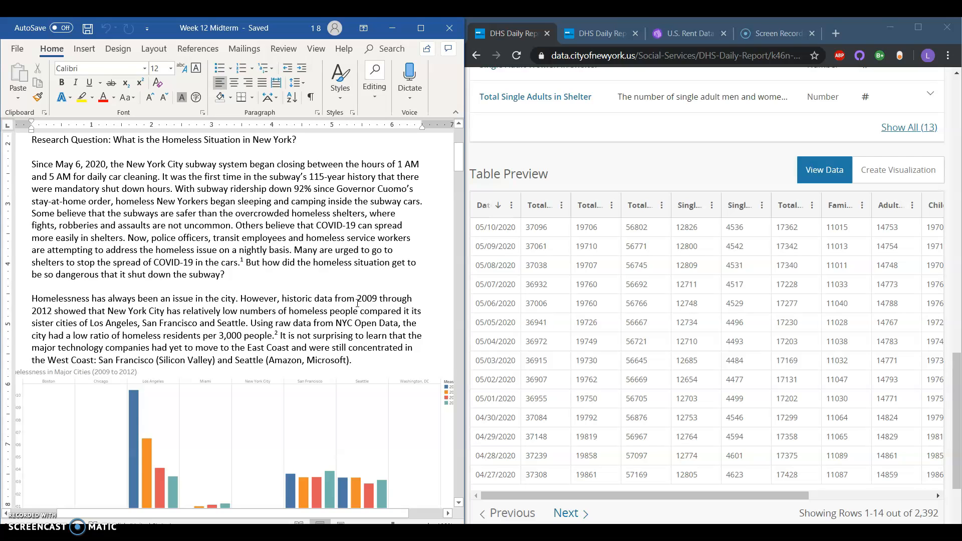
Review the Week 12 Midterm document's charts from homelessness in major cities through rents and shelter forecasts to the Homebase offices map
{"action": "scroll", "coordinate": [357, 303], "scroll_direction": "down", "scroll_amount": 3}
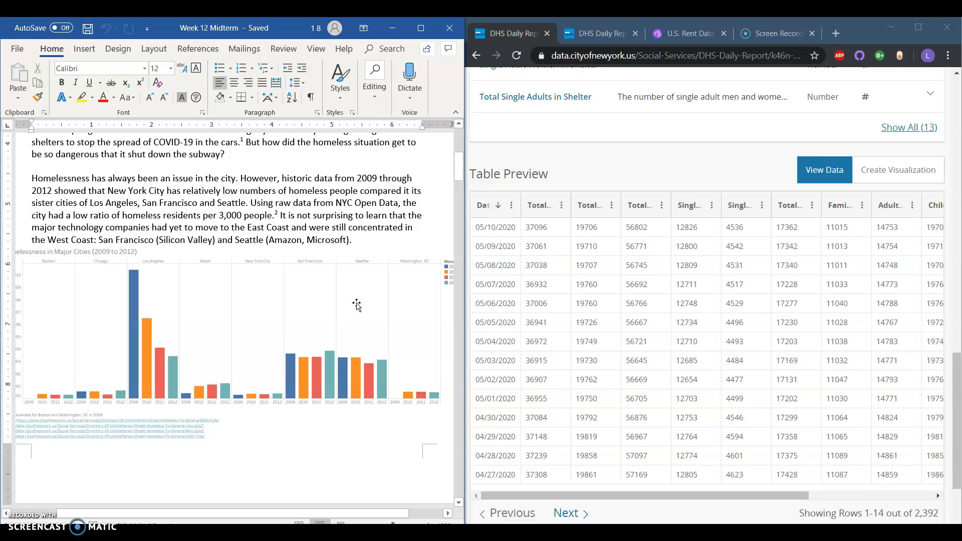
{"action": "scroll", "coordinate": [356, 304], "scroll_direction": "down", "scroll_amount": 10}
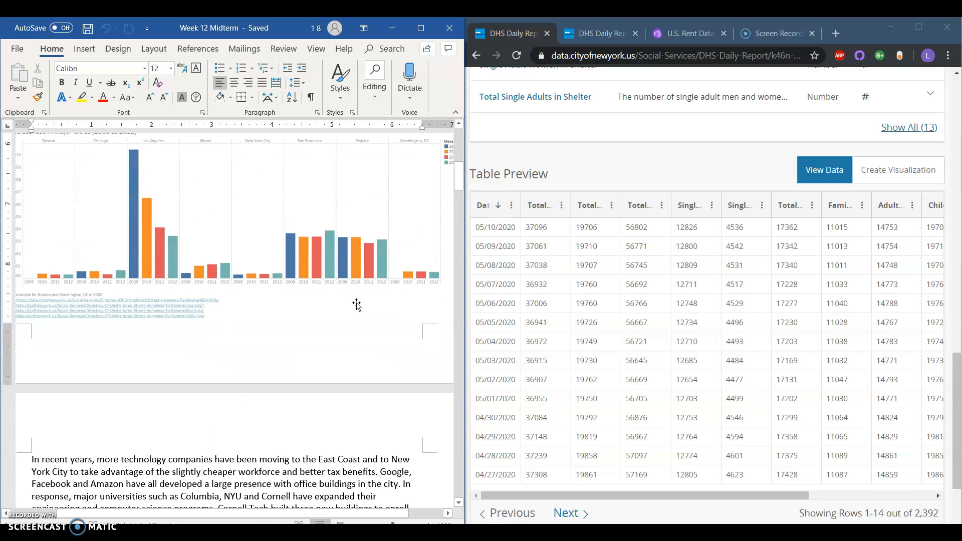
{"action": "scroll", "coordinate": [357, 303], "scroll_direction": "down", "scroll_amount": 15}
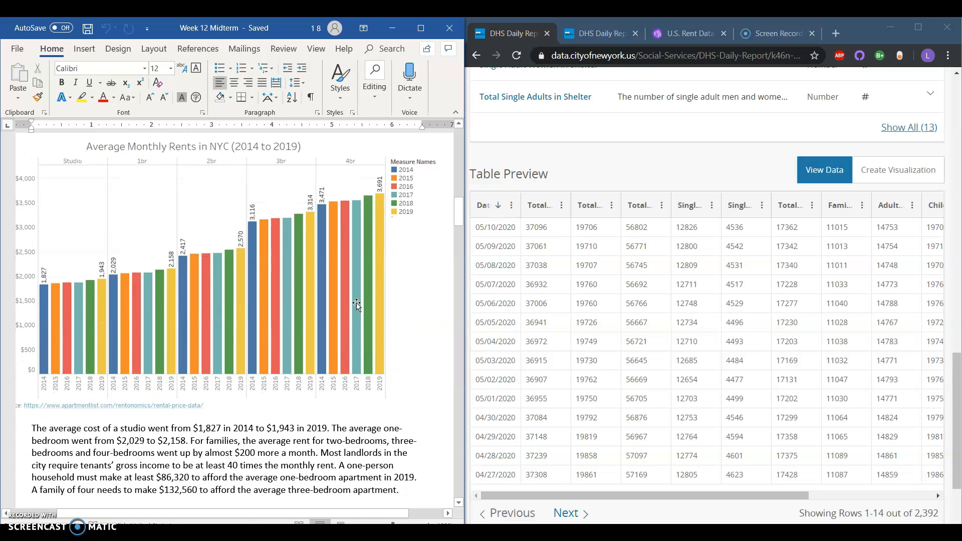
{"action": "scroll", "coordinate": [357, 303], "scroll_direction": "down", "scroll_amount": 15}
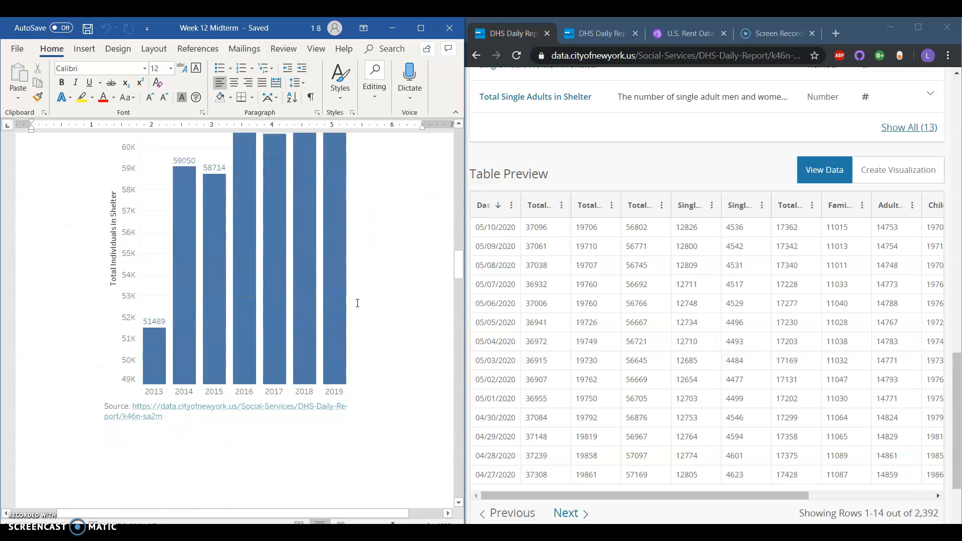
{"action": "scroll", "coordinate": [357, 305], "scroll_direction": "down", "scroll_amount": 12}
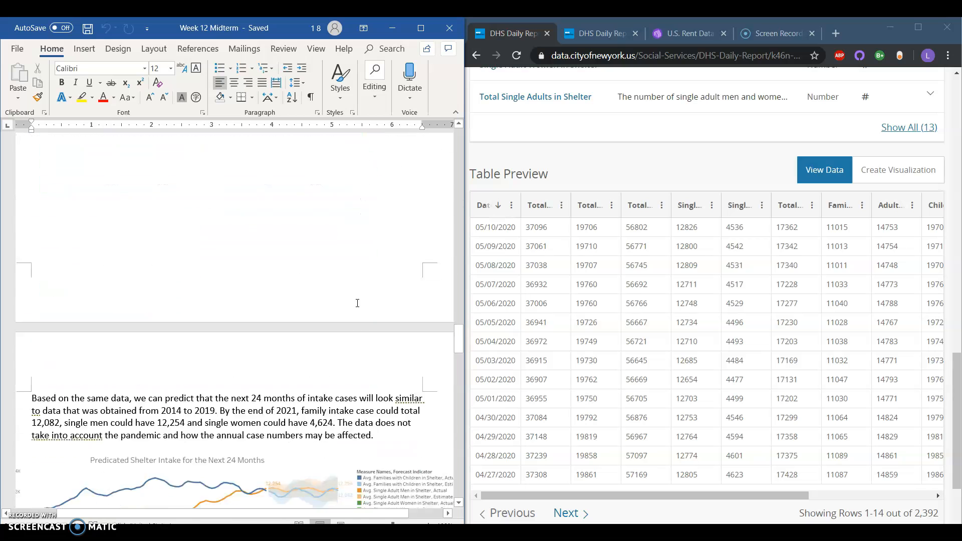
{"action": "scroll", "coordinate": [357, 304], "scroll_direction": "down", "scroll_amount": 3}
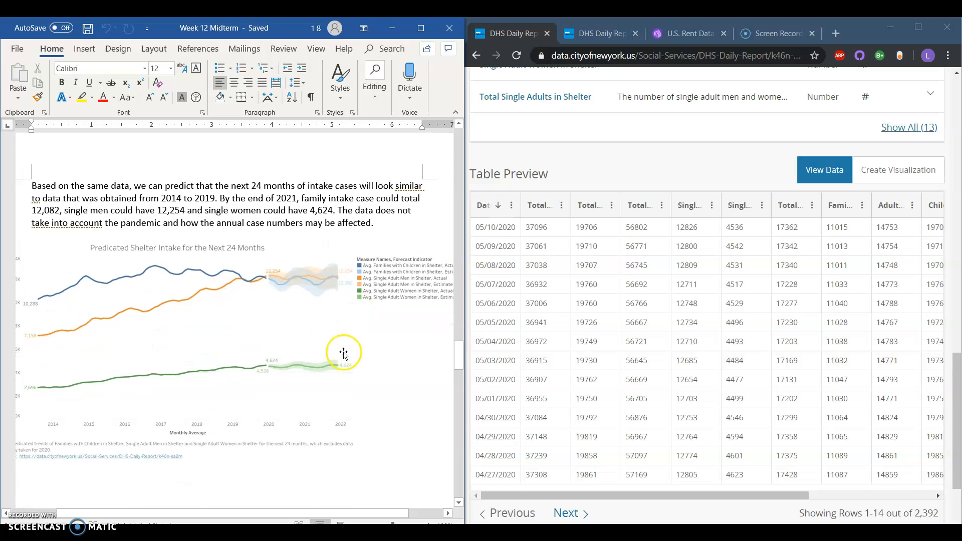
{"action": "left_click_drag", "start_coordinate": [295, 512], "coordinate": [266, 516]}
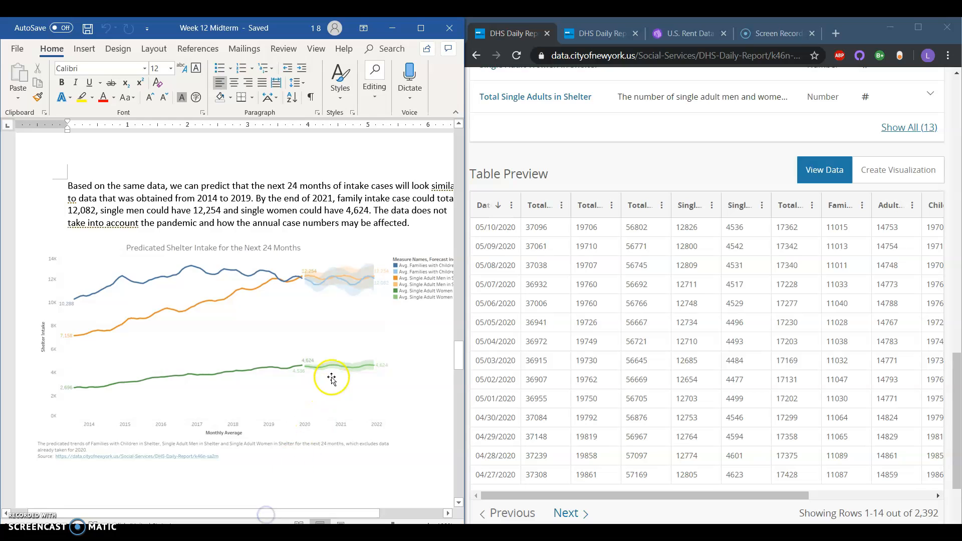
{"action": "scroll", "coordinate": [329, 378], "scroll_direction": "down", "scroll_amount": 15}
{"action": "scroll", "coordinate": [330, 377], "scroll_direction": "down", "scroll_amount": 11}
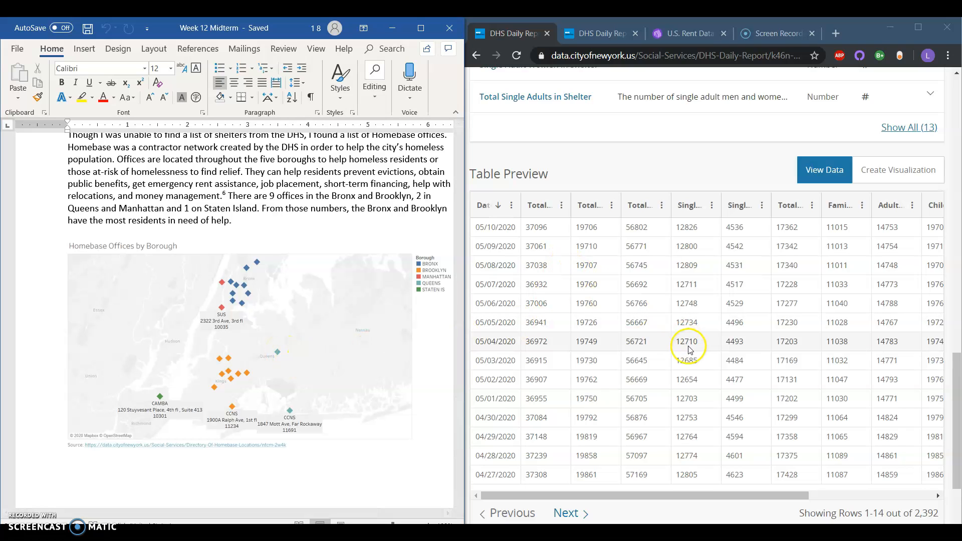
Review the DHS Daily Report dataset page in the browser, open its full data table and show the available download formats
{"action": "scroll", "coordinate": [671, 241], "scroll_direction": "up", "scroll_amount": 15}
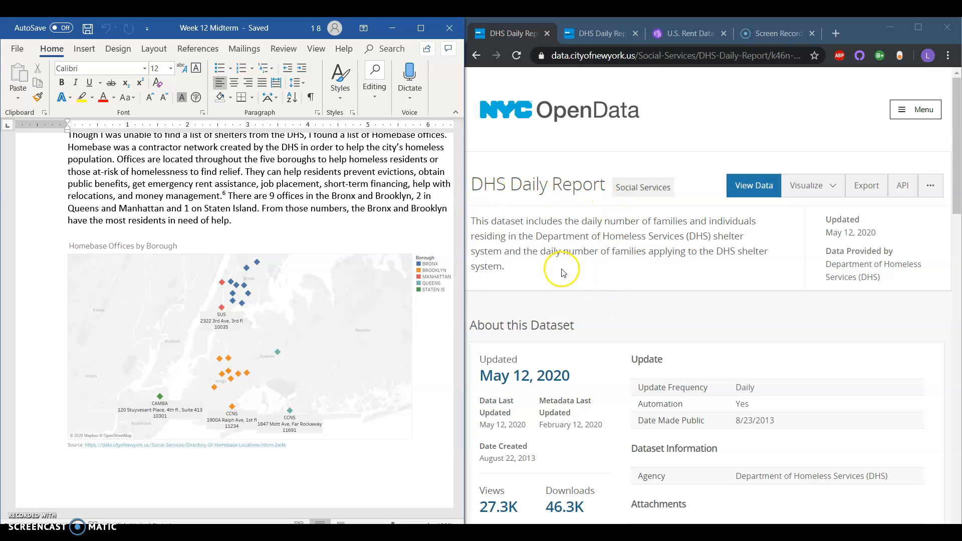
{"action": "left_click", "coordinate": [613, 268]}
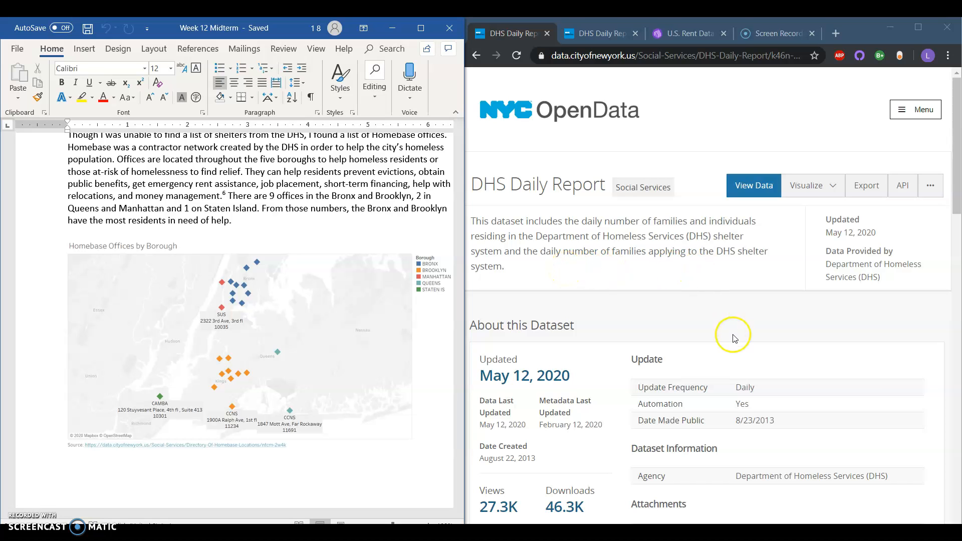
{"action": "scroll", "coordinate": [732, 335], "scroll_direction": "down", "scroll_amount": 8}
{"action": "scroll", "coordinate": [734, 338], "scroll_direction": "down", "scroll_amount": 9}
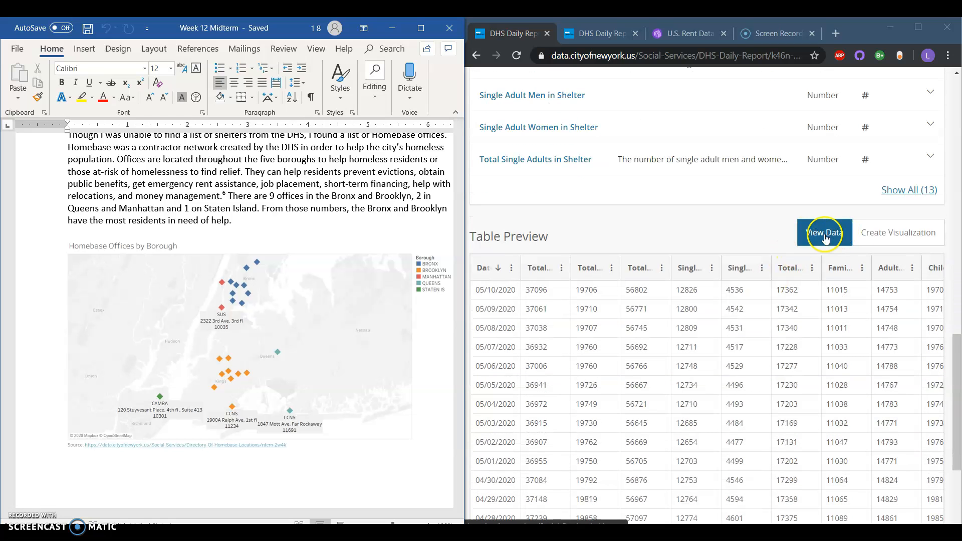
{"action": "left_click", "coordinate": [824, 237]}
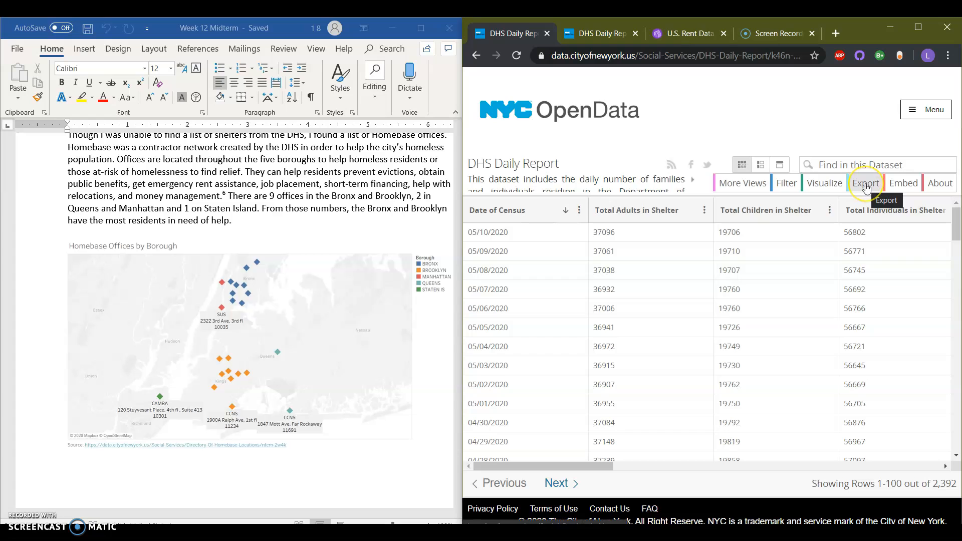
{"action": "left_click", "coordinate": [865, 187]}
{"action": "left_click", "coordinate": [812, 276]}
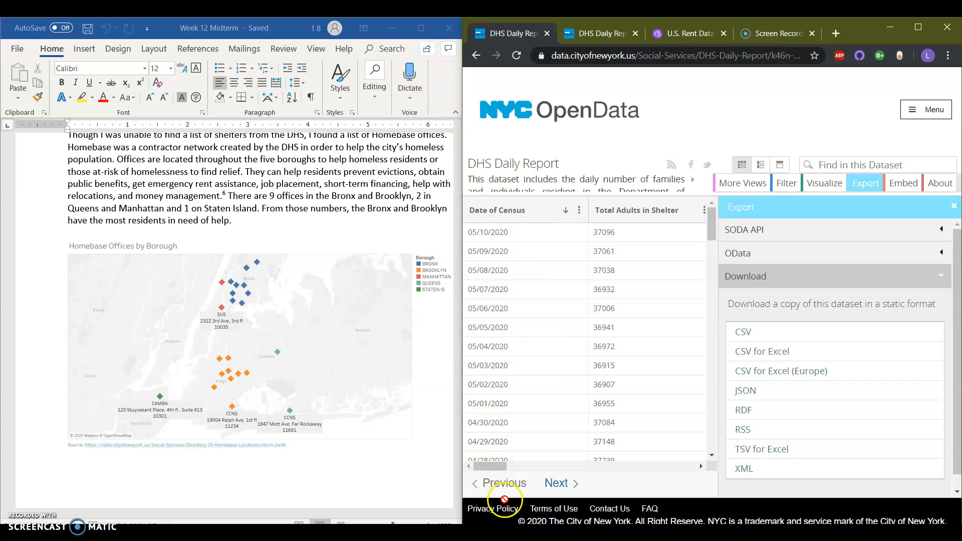
Switch to Tableau and add a new worksheet that uses the DHS_Daily_Report data source
{"action": "left_click", "coordinate": [510, 536]}
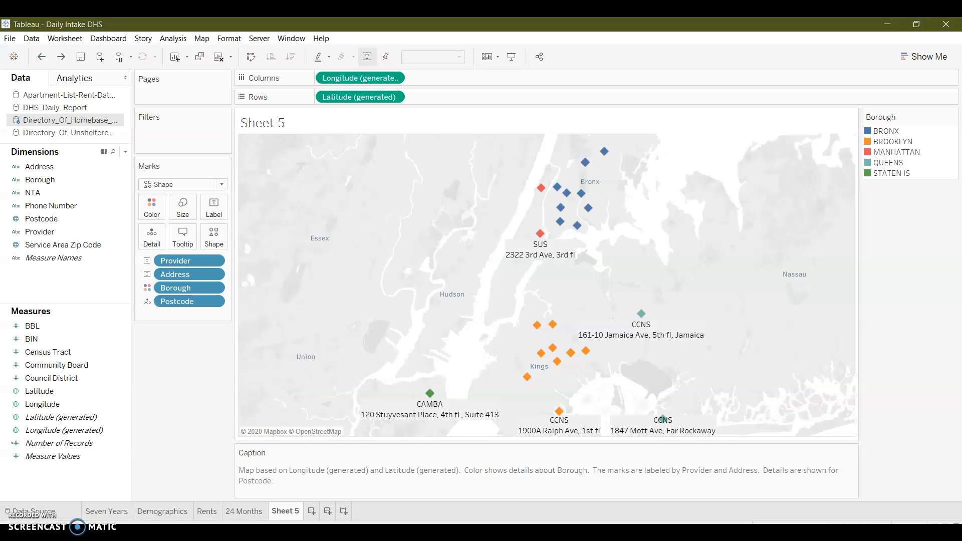
{"action": "left_click", "coordinate": [232, 508]}
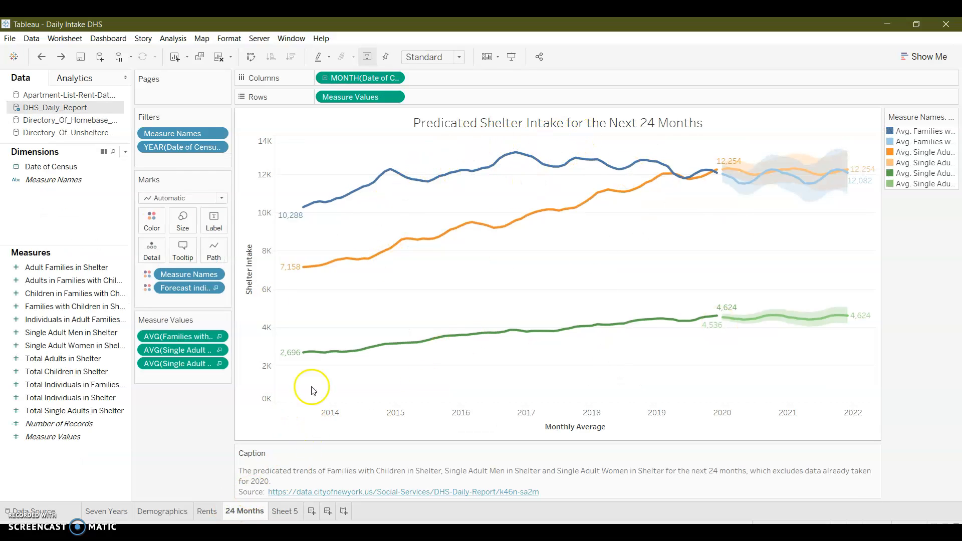
{"action": "left_click", "coordinate": [311, 512]}
{"action": "left_click", "coordinate": [120, 269]}
{"action": "left_click", "coordinate": [43, 109]}
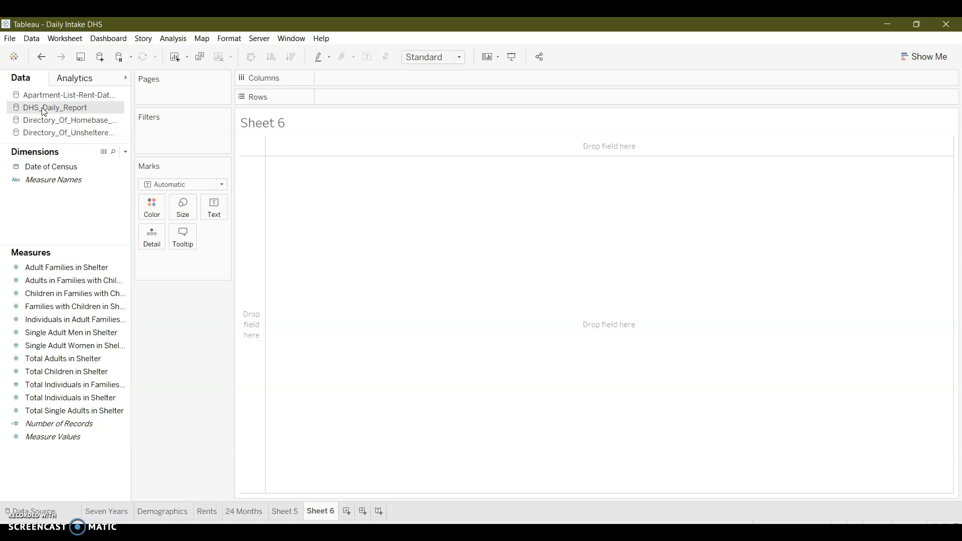
Plot Families with Children in Shelter as rows against the year of Date of Census as columns
{"action": "left_click", "coordinate": [38, 171]}
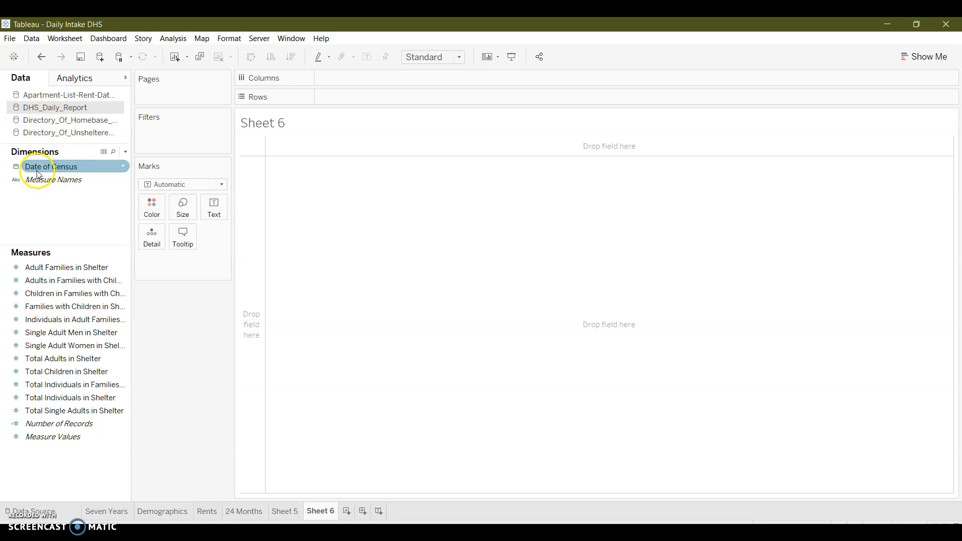
{"action": "left_click_drag", "start_coordinate": [38, 174], "coordinate": [333, 84]}
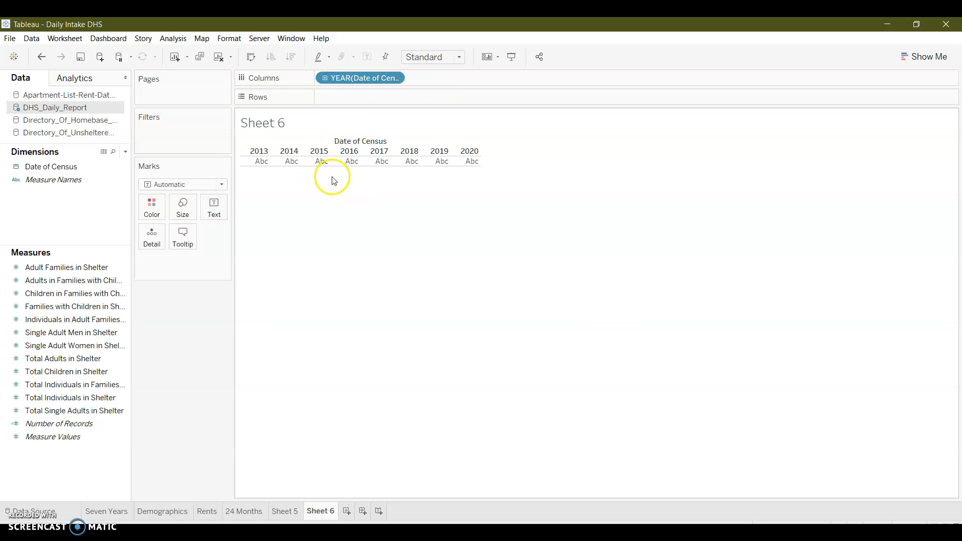
{"action": "left_click", "coordinate": [82, 281]}
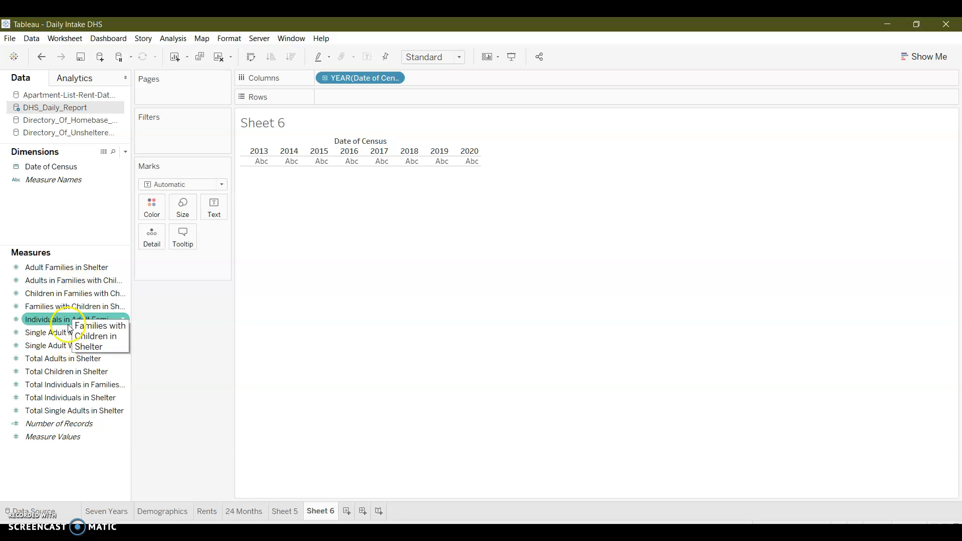
{"action": "mouse_move", "coordinate": [64, 310]}
{"action": "left_mouse_down"}
{"action": "mouse_move", "coordinate": [308, 146]}
{"action": "mouse_move", "coordinate": [350, 98]}
{"action": "left_mouse_up"}
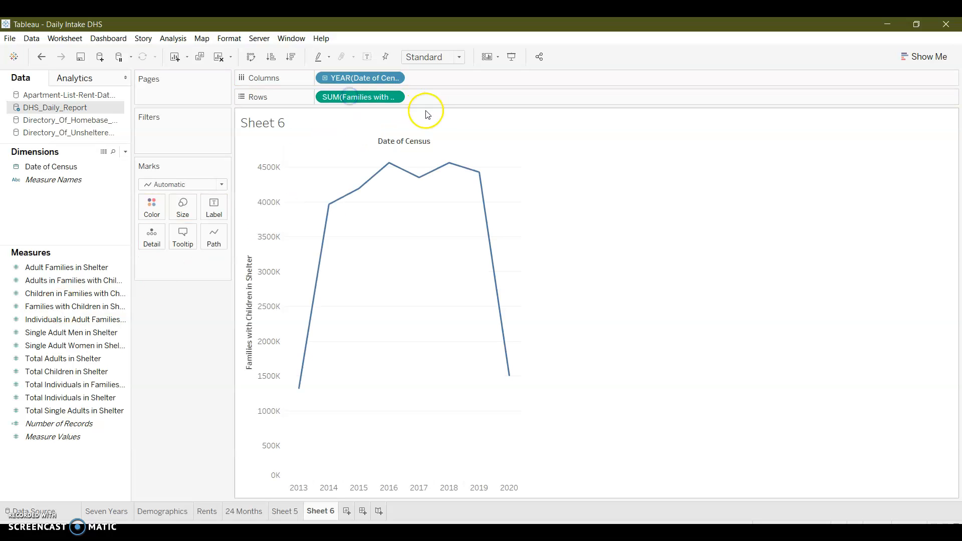
Change the aggregation of Families with Children in Shelter to Average
{"action": "left_click", "coordinate": [395, 97]}
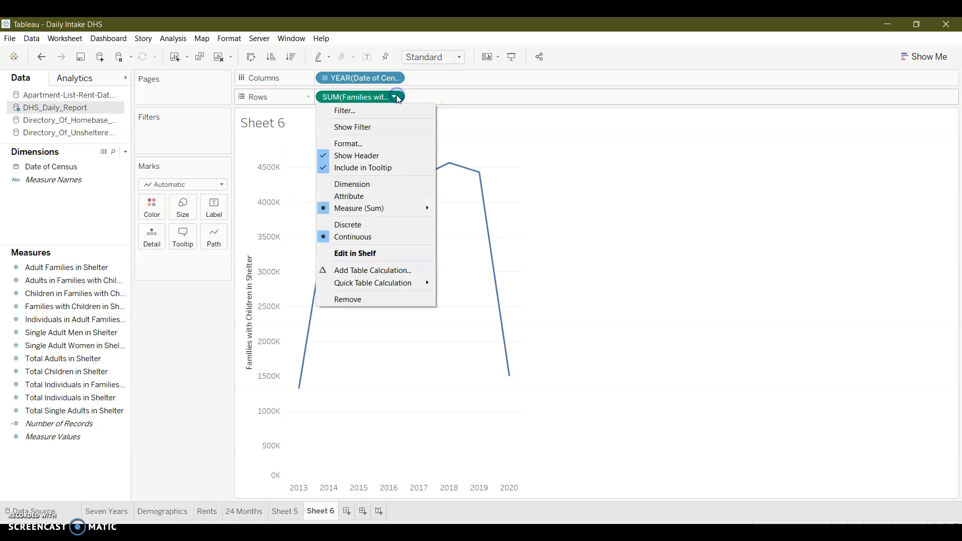
{"action": "mouse_move", "coordinate": [389, 206]}
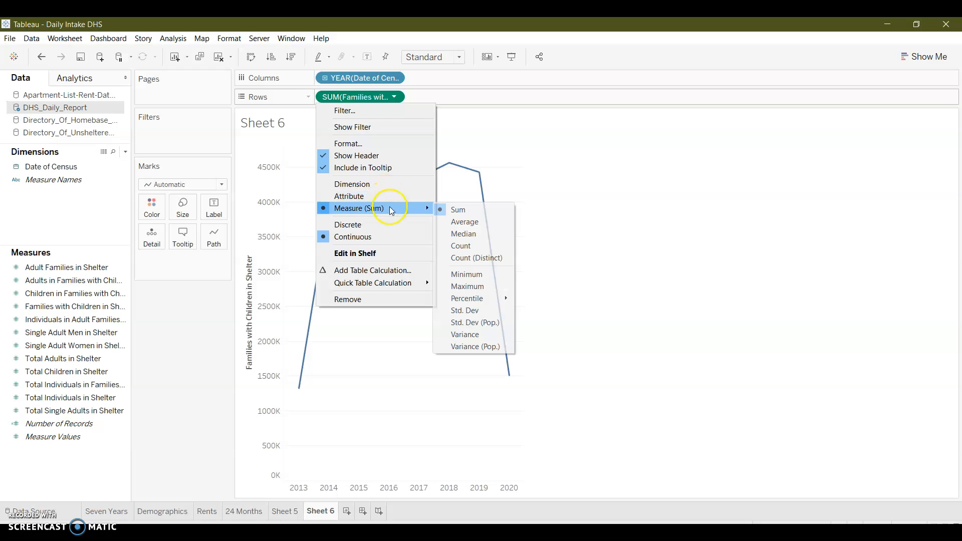
{"action": "left_click", "coordinate": [454, 217]}
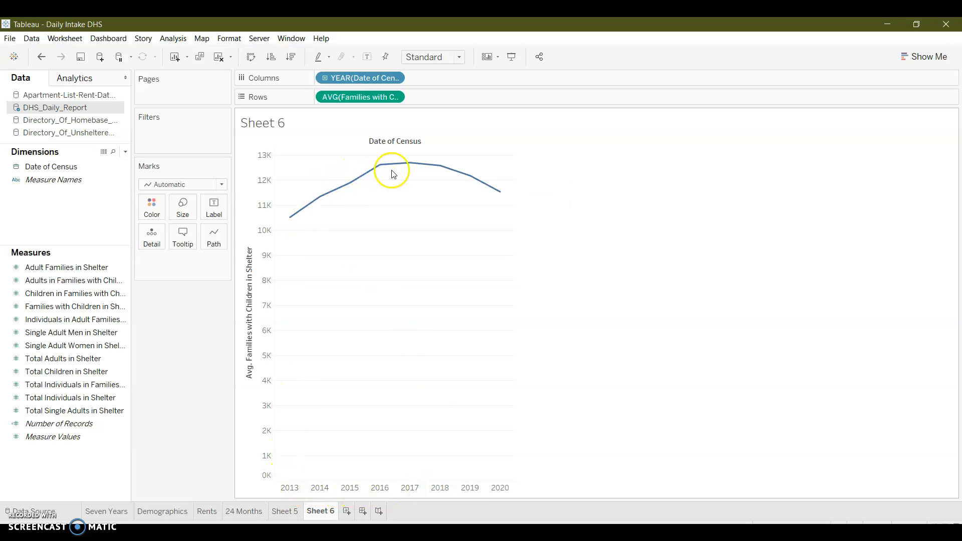
Filter the year of Date of Census to exclude 2020 from the chart
{"action": "mouse_move", "coordinate": [496, 199]}
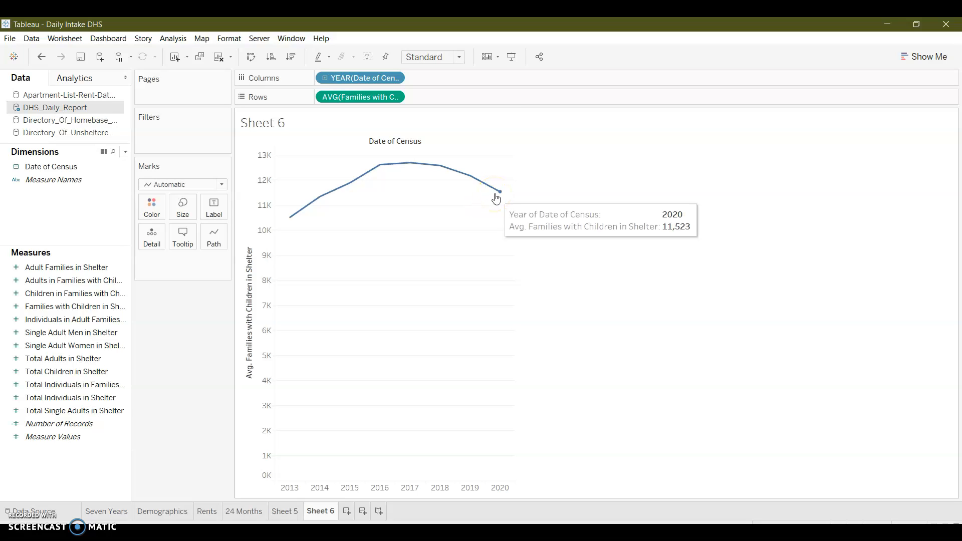
{"action": "left_click", "coordinate": [395, 78]}
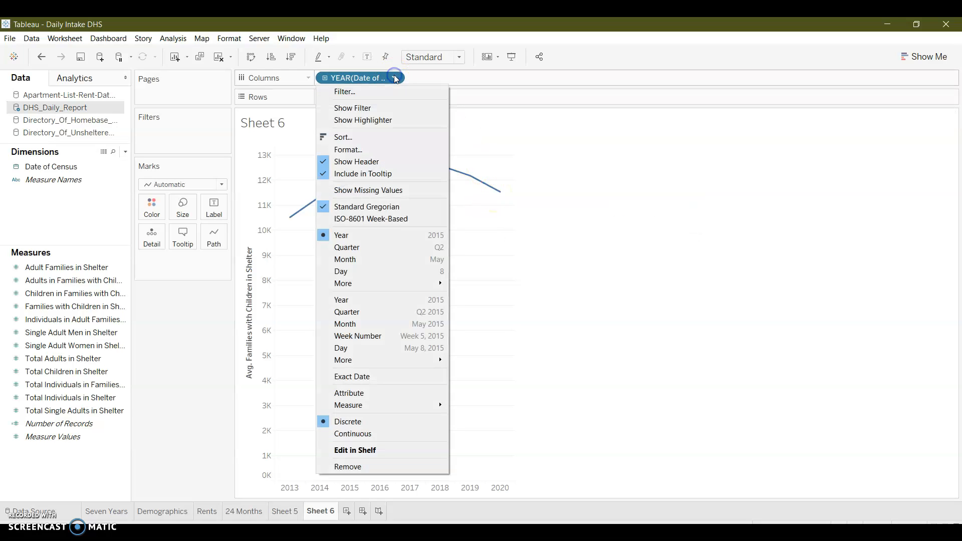
{"action": "left_click", "coordinate": [349, 96]}
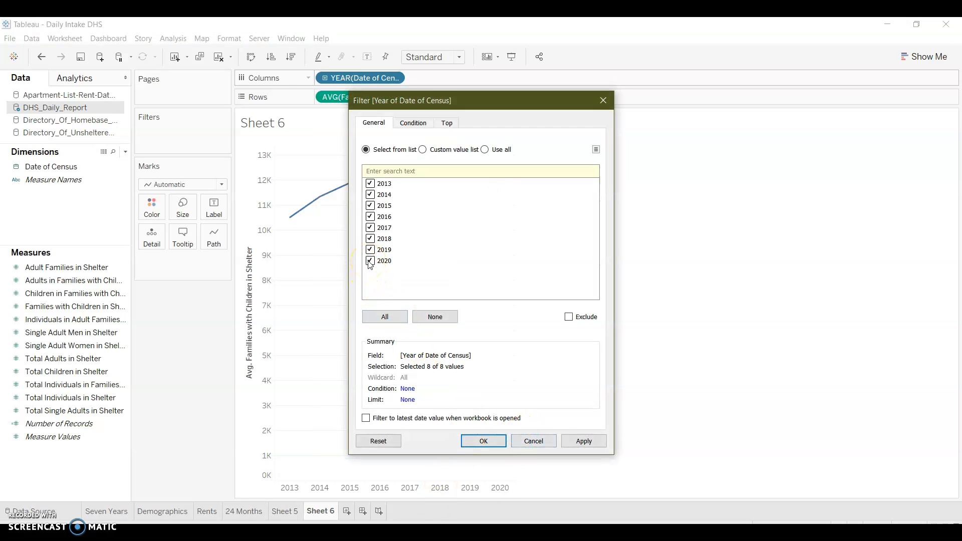
{"action": "left_click", "coordinate": [584, 441]}
{"action": "left_click", "coordinate": [487, 441]}
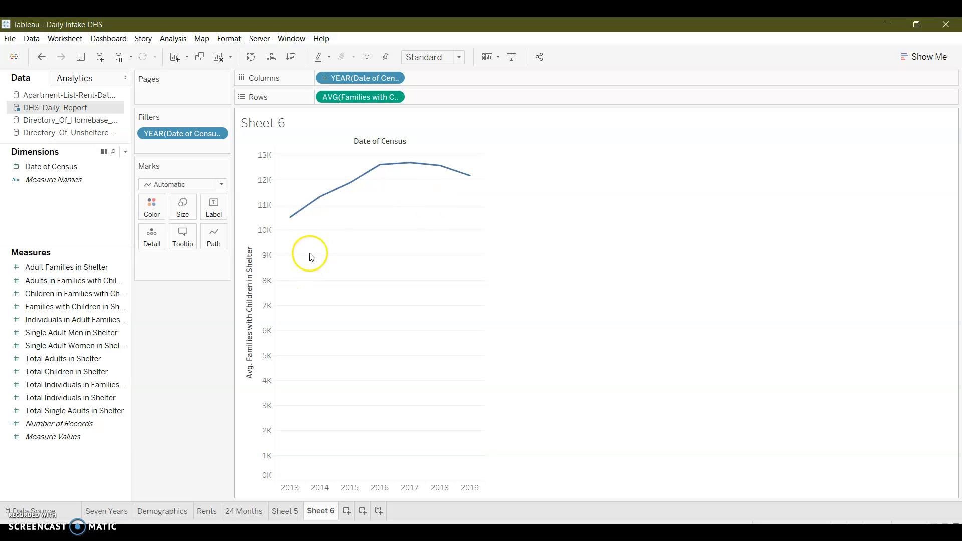
Add Single Adult Men in Shelter to the chart's existing value axis and aggregate it as Average
{"action": "left_click", "coordinate": [61, 345]}
{"action": "left_click", "coordinate": [52, 333]}
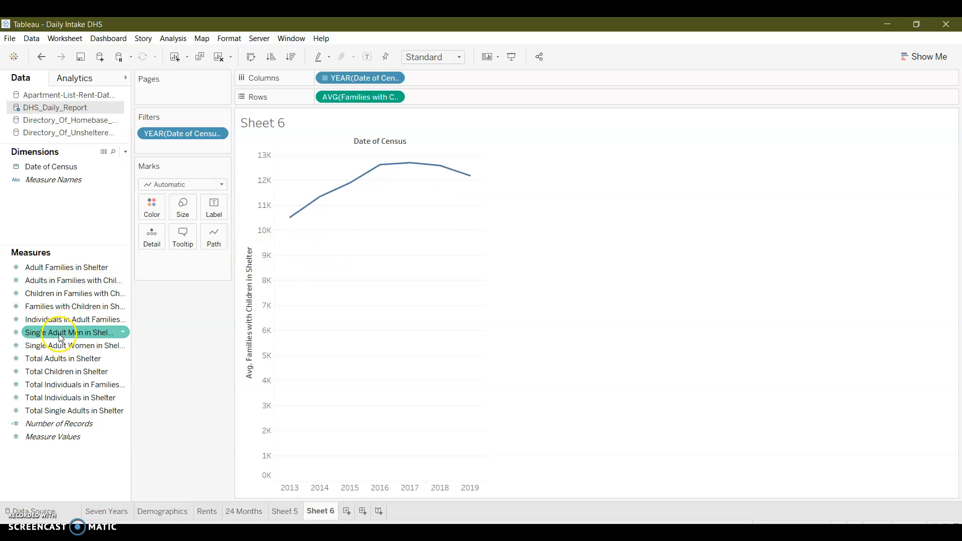
{"action": "left_click_drag", "start_coordinate": [46, 337], "coordinate": [265, 279]}
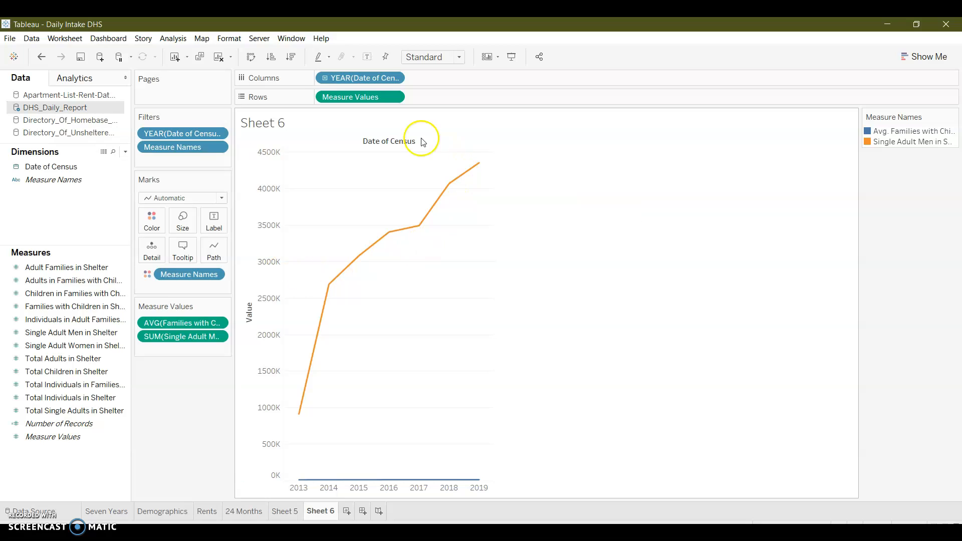
{"action": "left_click", "coordinate": [218, 337]}
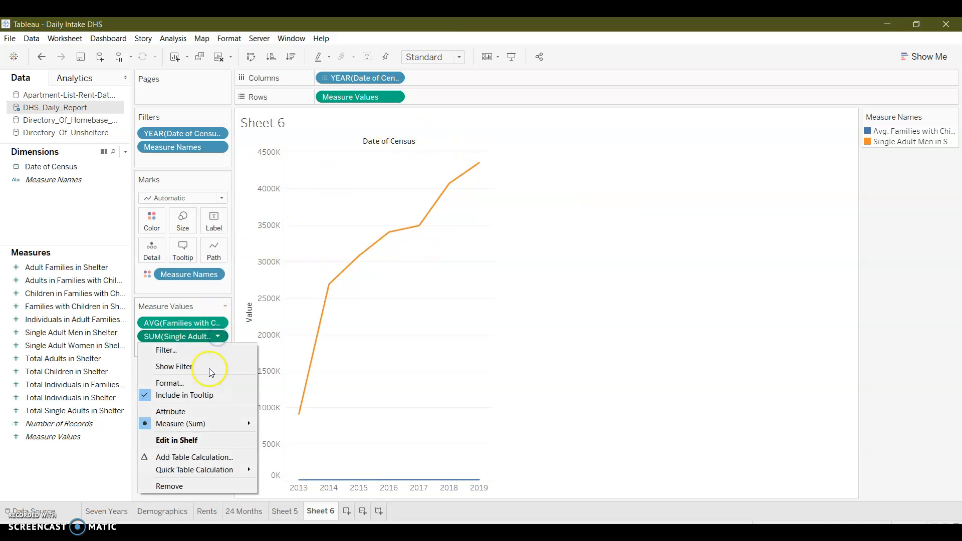
{"action": "mouse_move", "coordinate": [226, 427]}
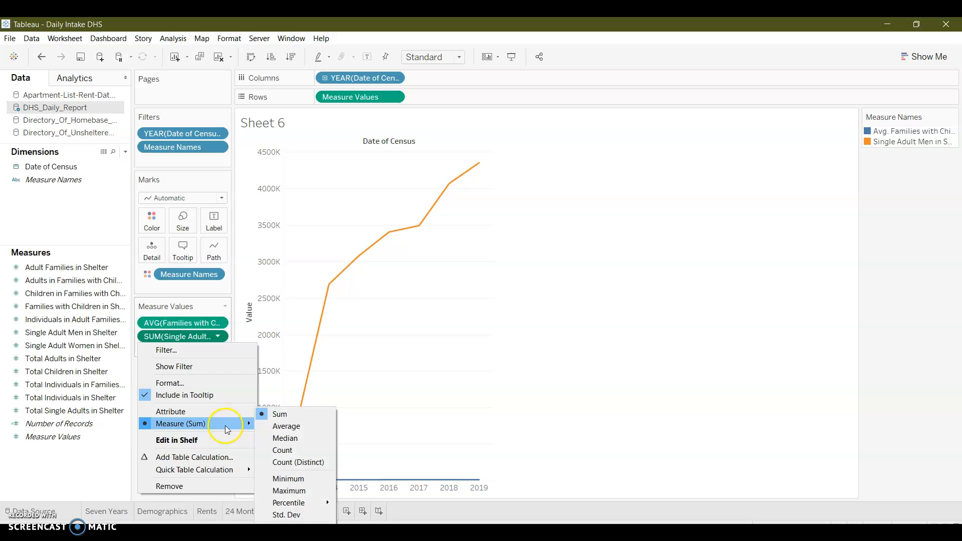
{"action": "left_click", "coordinate": [283, 426]}
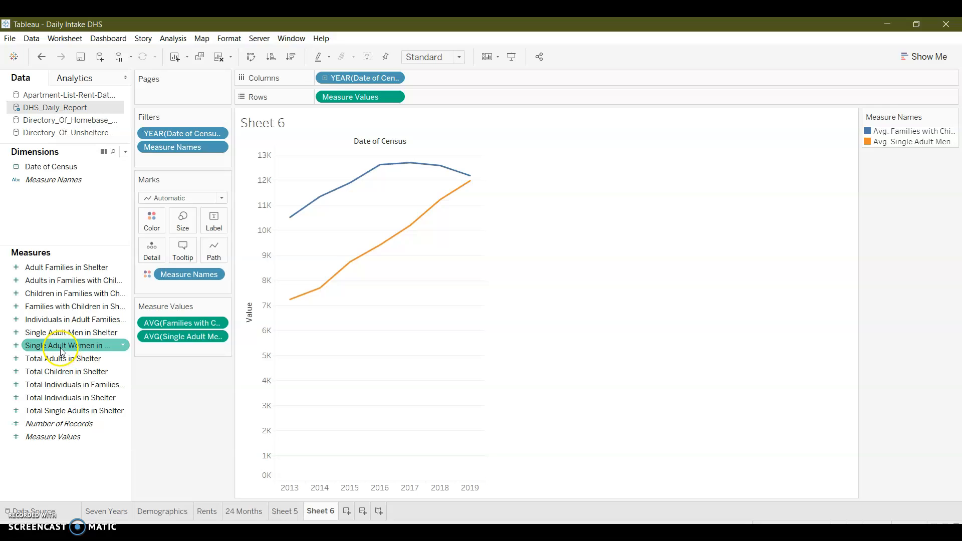
Add Single Adult Women in Shelter to the chart's existing value axis and aggregate it as Average
{"action": "left_click_drag", "start_coordinate": [62, 351], "coordinate": [272, 280]}
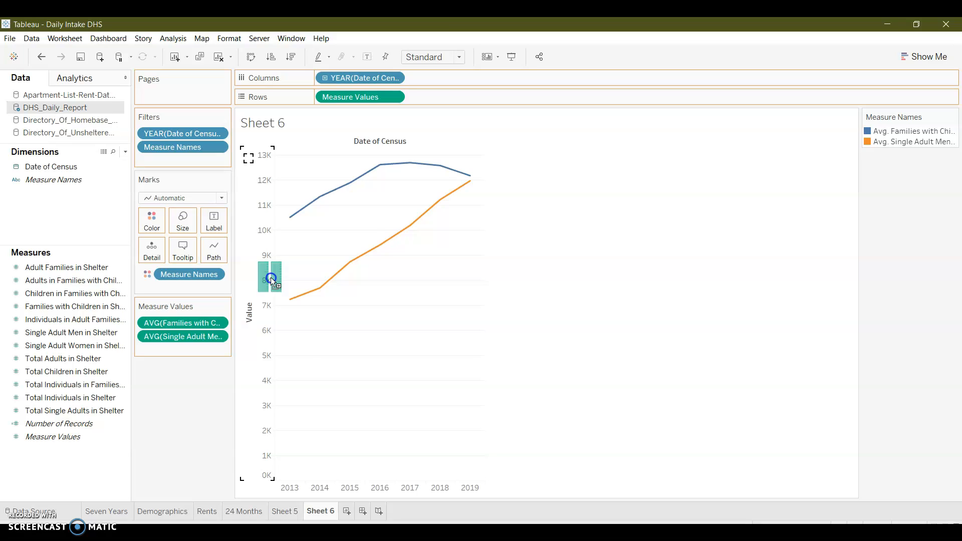
{"action": "left_click_drag", "start_coordinate": [272, 281], "coordinate": [271, 281]}
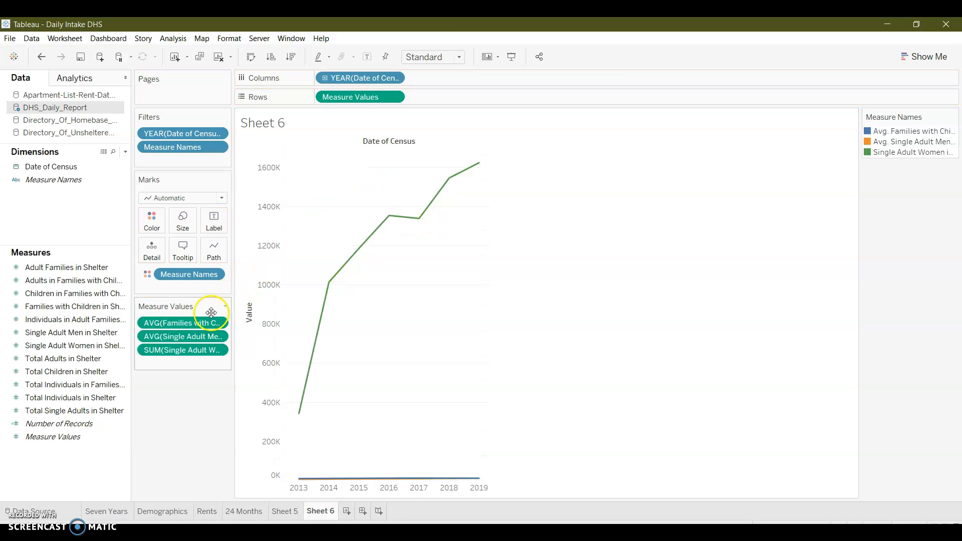
{"action": "left_click", "coordinate": [218, 350]}
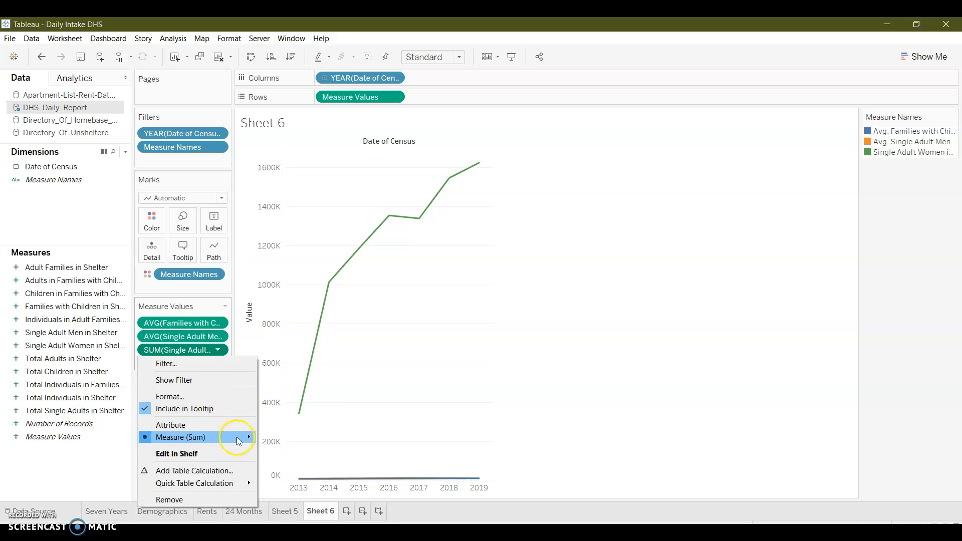
{"action": "mouse_move", "coordinate": [241, 437]}
{"action": "left_click", "coordinate": [276, 428]}
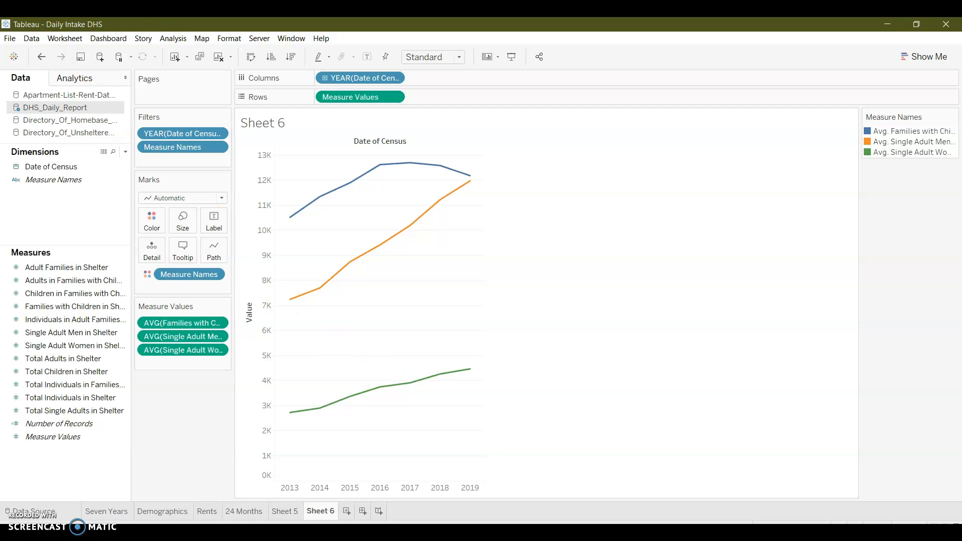
Show a forecast on the line chart and inspect the 2019 estimates for single women and families
{"action": "left_click", "coordinate": [181, 39]}
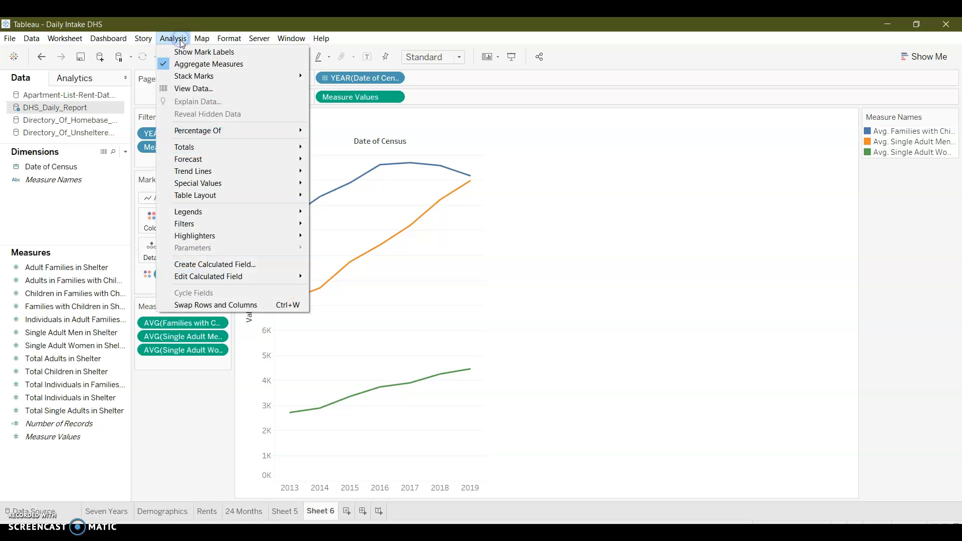
{"action": "mouse_move", "coordinate": [244, 161]}
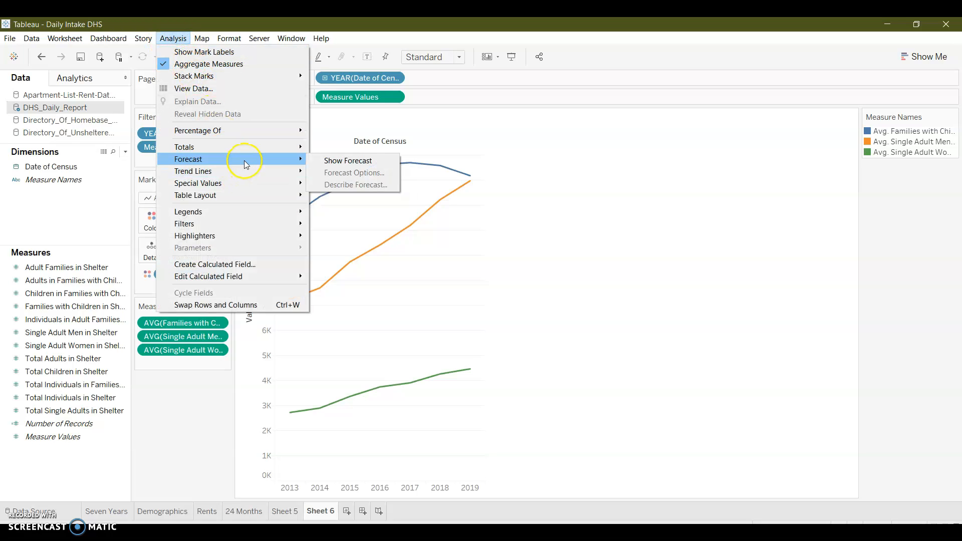
{"action": "left_click", "coordinate": [320, 159]}
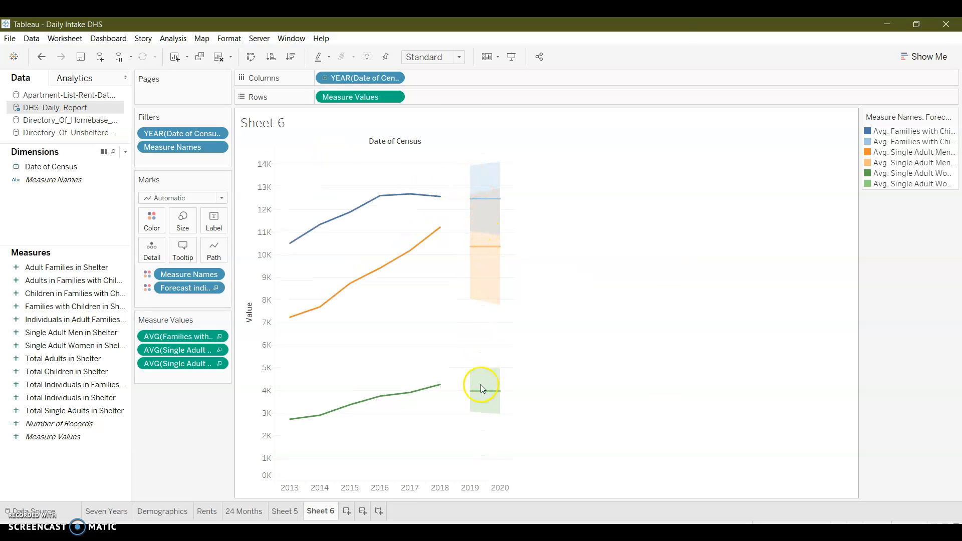
{"action": "mouse_move", "coordinate": [474, 400]}
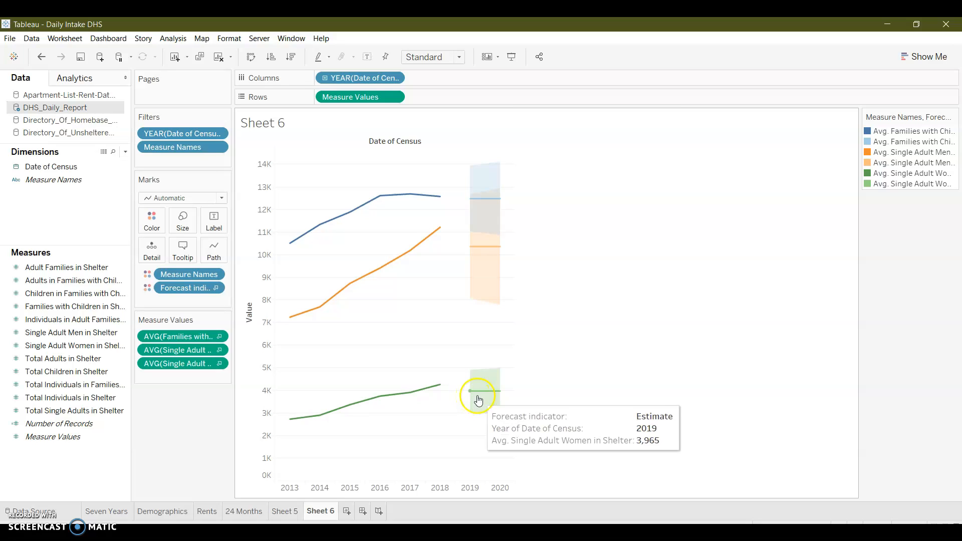
{"action": "mouse_move", "coordinate": [482, 206]}
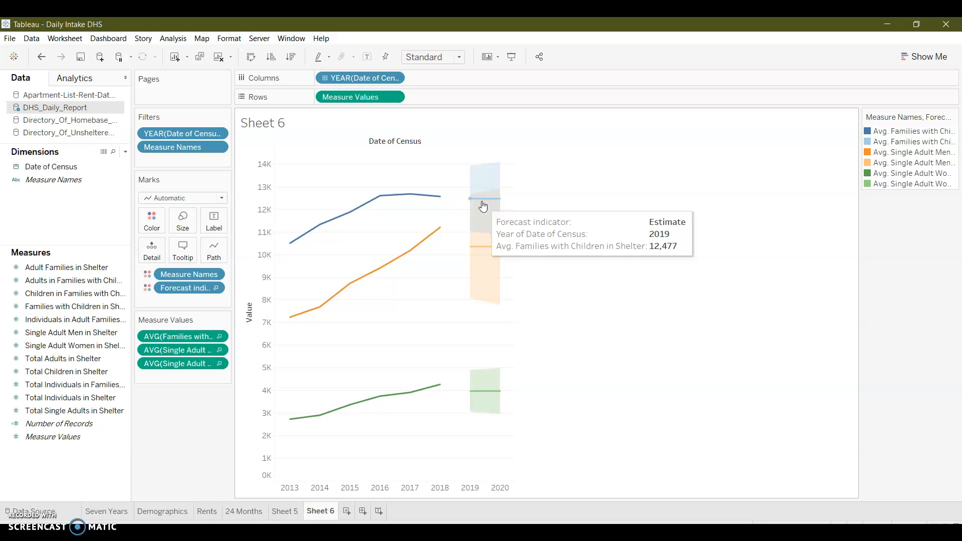
Open the forecast options and set the forecast length to Until 24 Quarters
{"action": "left_click", "coordinate": [170, 38]}
{"action": "mouse_move", "coordinate": [265, 161]}
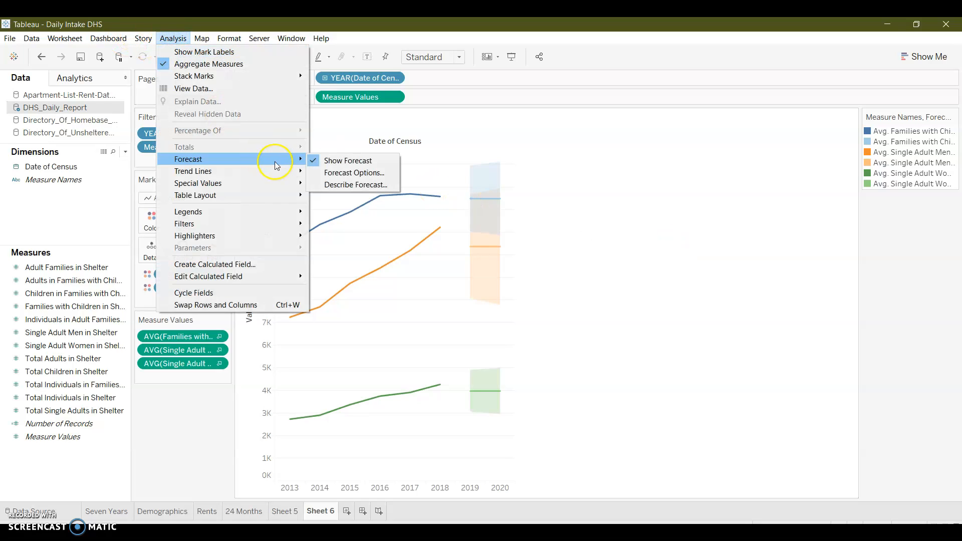
{"action": "left_click", "coordinate": [340, 175]}
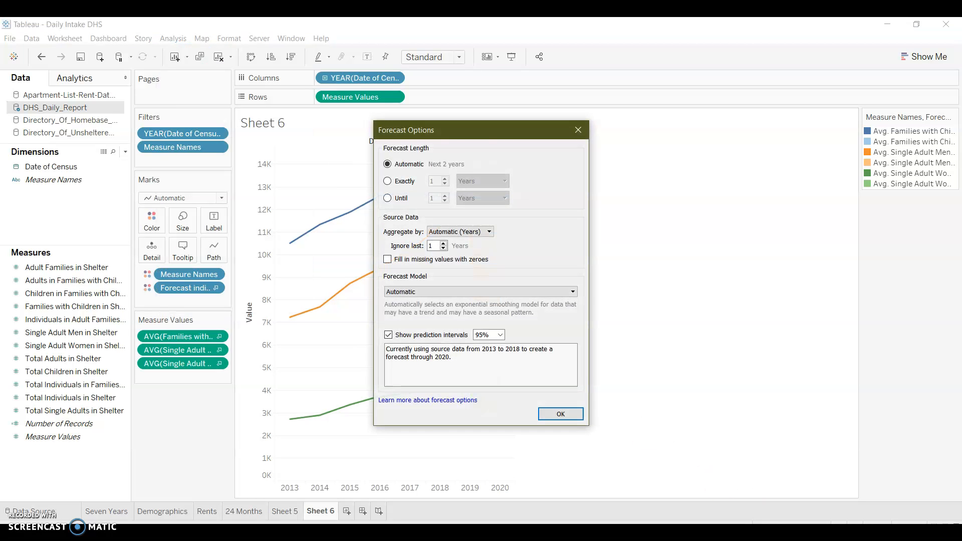
{"action": "left_click_drag", "start_coordinate": [468, 135], "coordinate": [662, 132]}
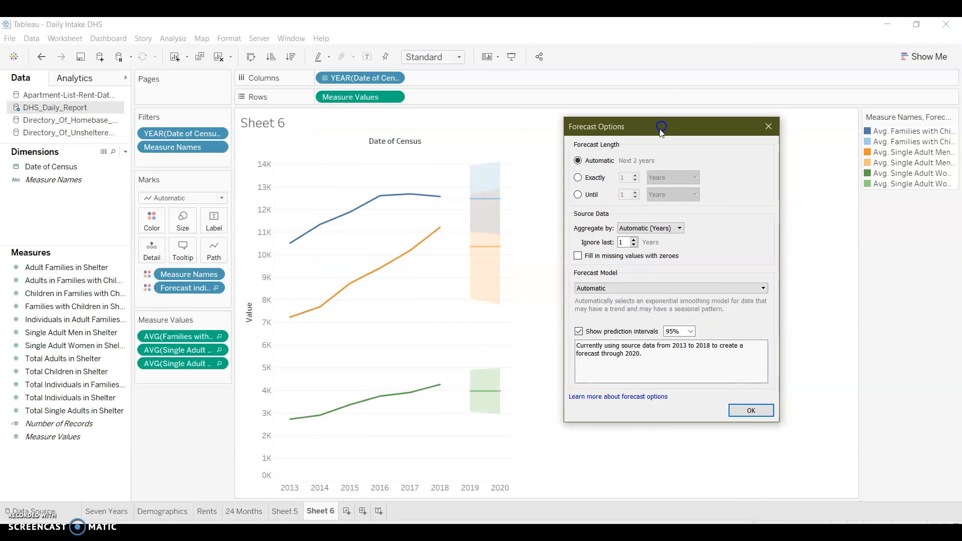
{"action": "left_click", "coordinate": [577, 195]}
{"action": "left_click", "coordinate": [629, 195]}
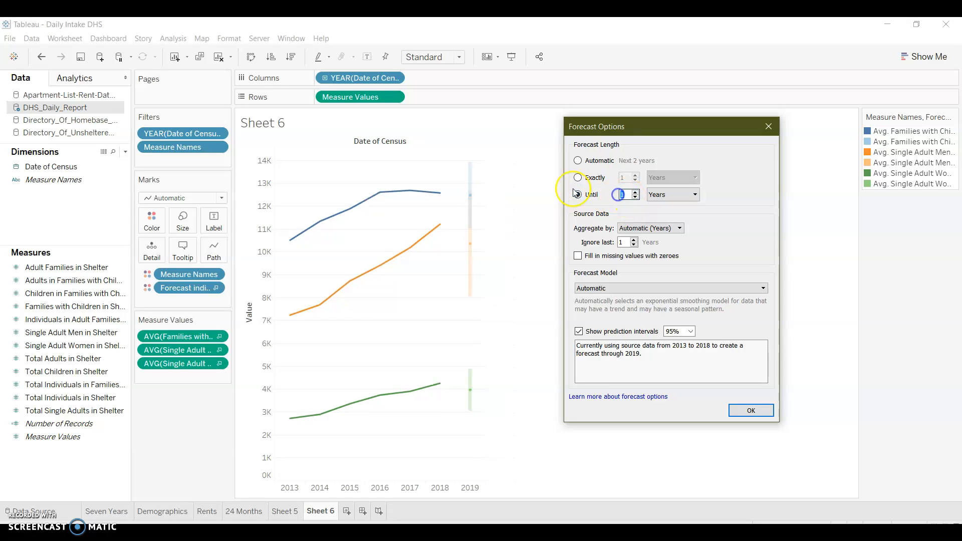
{"action": "type", "text": "24"}
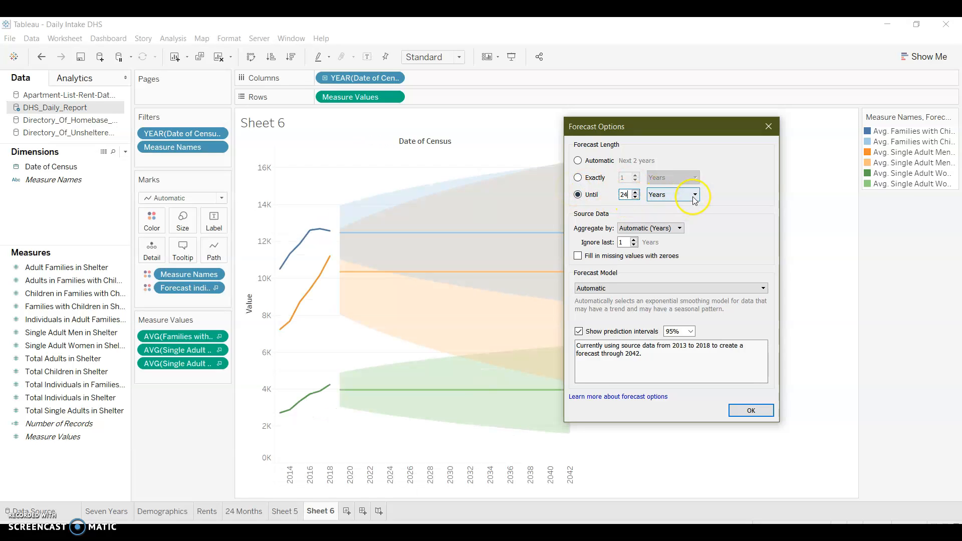
{"action": "left_click", "coordinate": [662, 195]}
{"action": "left_click", "coordinate": [673, 210]}
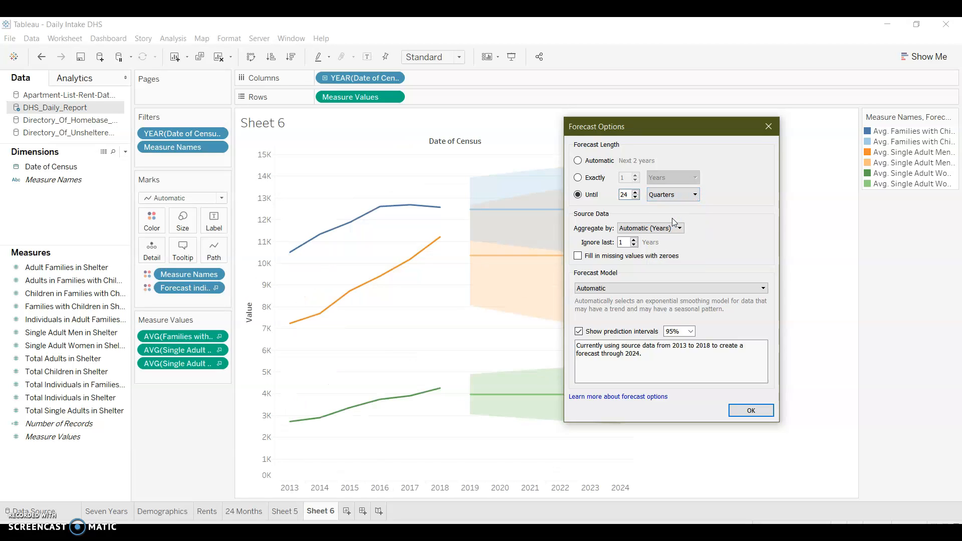
Aggregate the forecast's source data by Months and apply a Custom forecast model with an Additive season
{"action": "left_click", "coordinate": [676, 228]}
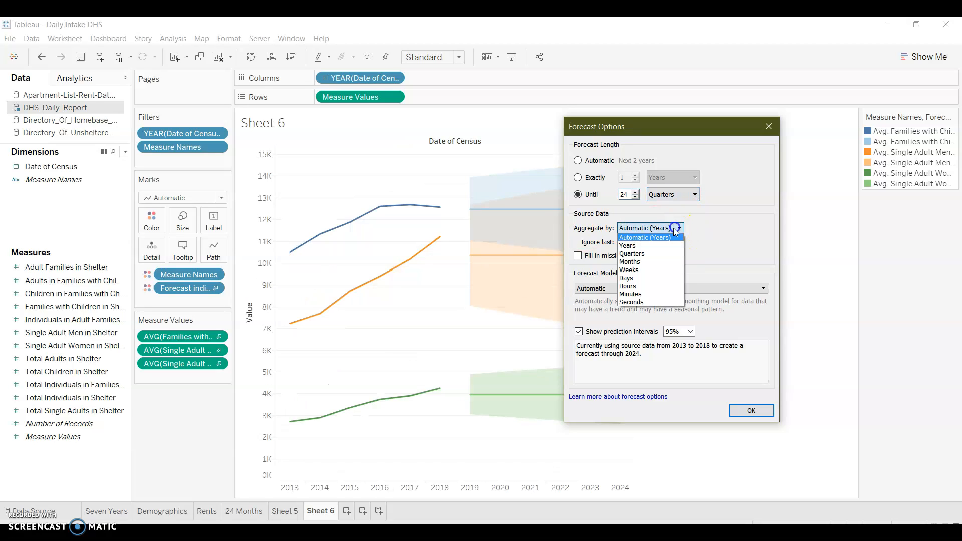
{"action": "left_click", "coordinate": [648, 261]}
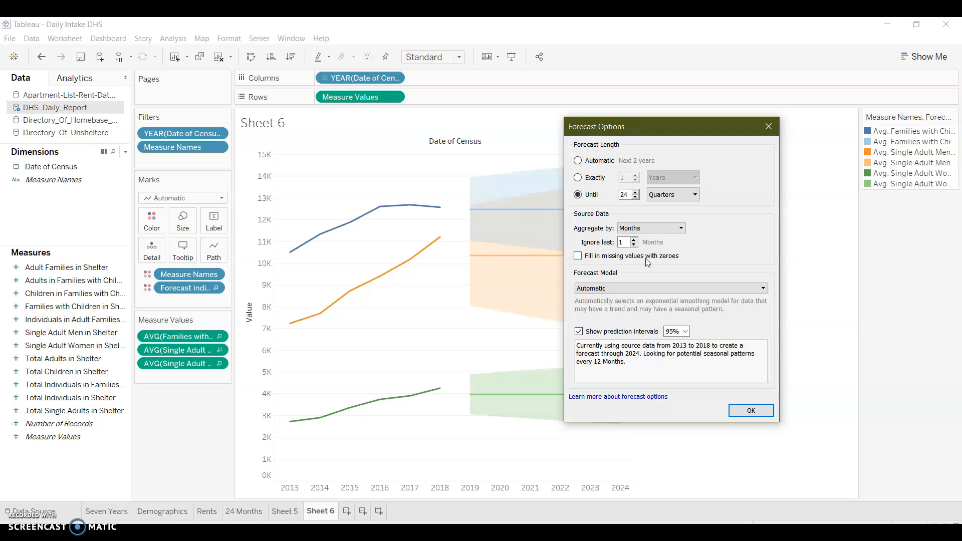
{"action": "left_click", "coordinate": [631, 287]}
{"action": "left_click", "coordinate": [629, 314]}
{"action": "left_click", "coordinate": [718, 304]}
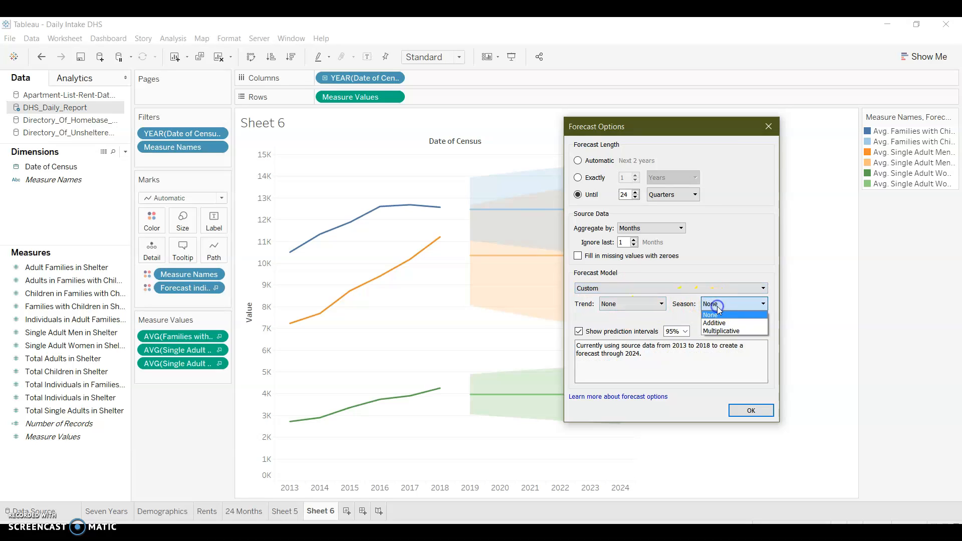
{"action": "left_click", "coordinate": [718, 323]}
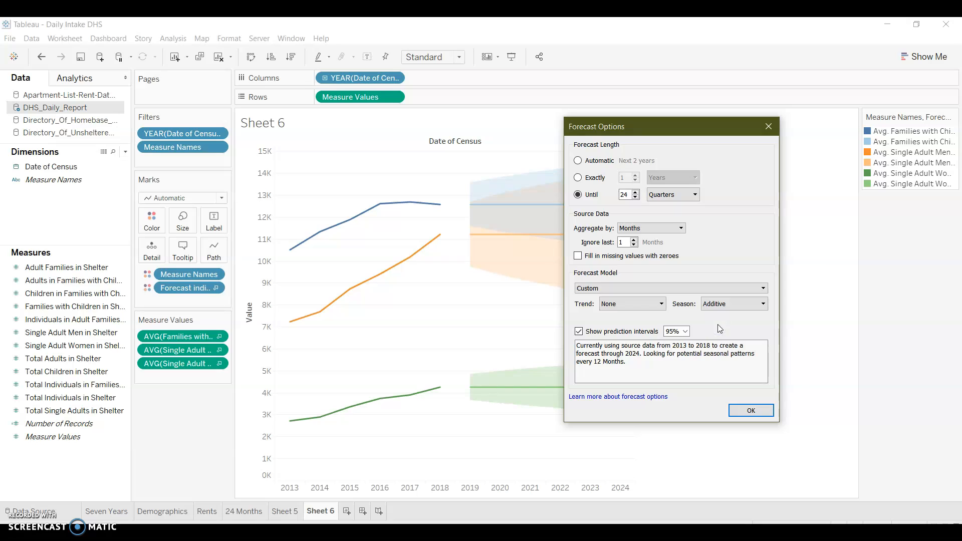
{"action": "left_click", "coordinate": [744, 414]}
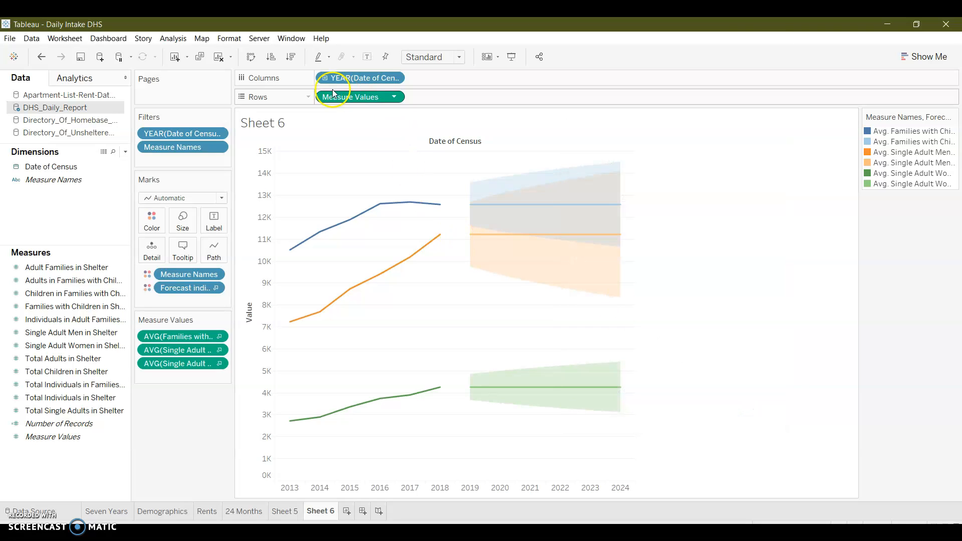
Change the Date of Census column from year to the continuous month level (May 2015 format)
{"action": "left_click", "coordinate": [394, 78]}
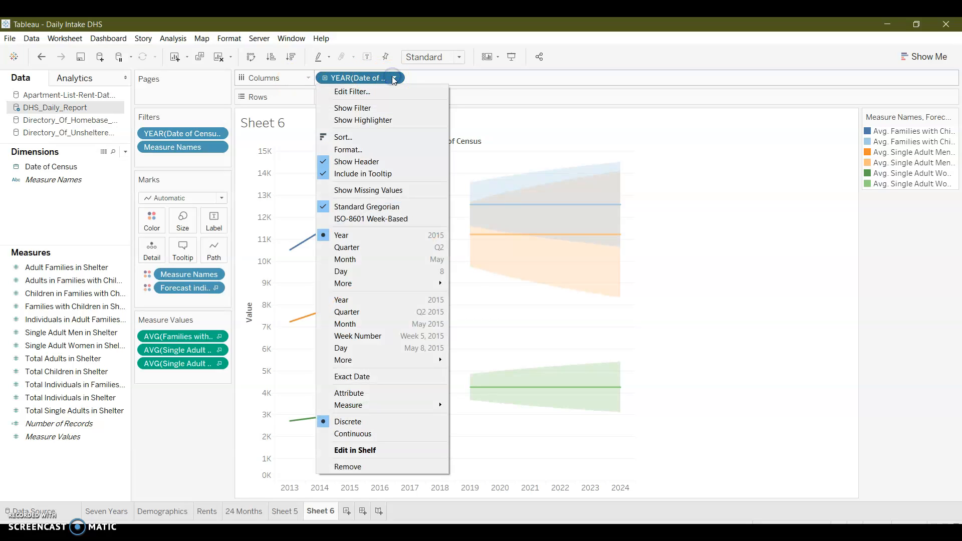
{"action": "mouse_move", "coordinate": [369, 284]}
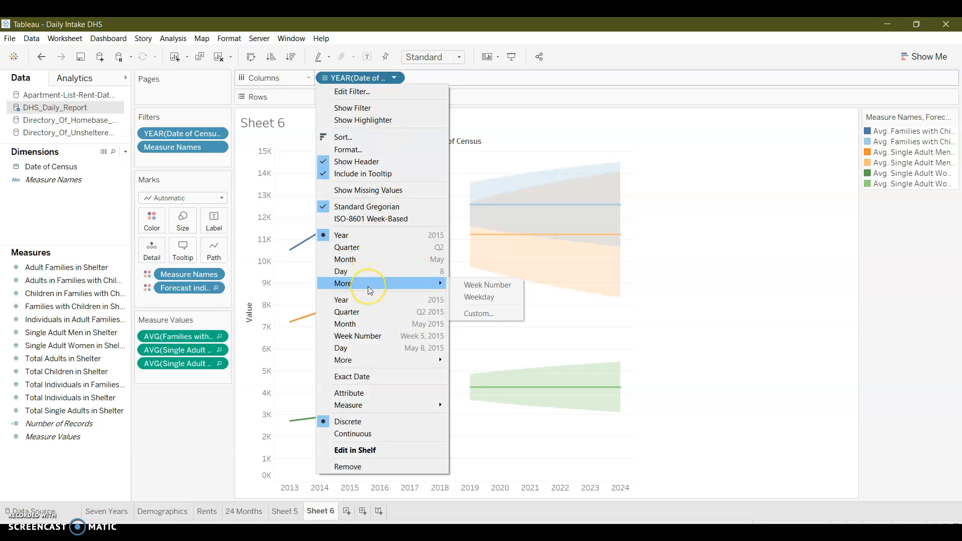
{"action": "left_click", "coordinate": [372, 325]}
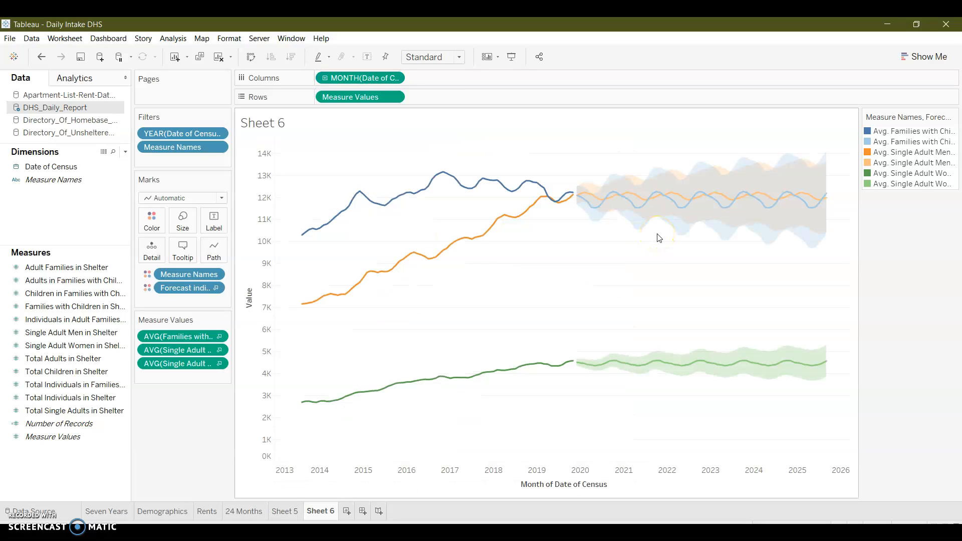
Change the forecast length unit to Months so the forecast runs until 24 months, and apply the options
{"action": "left_click", "coordinate": [167, 36]}
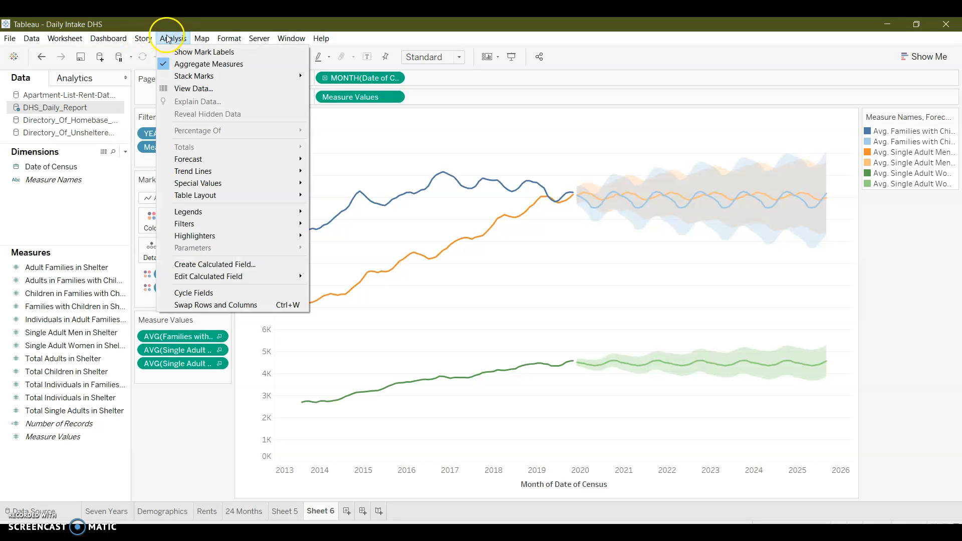
{"action": "mouse_move", "coordinate": [275, 160]}
{"action": "left_click", "coordinate": [351, 170]}
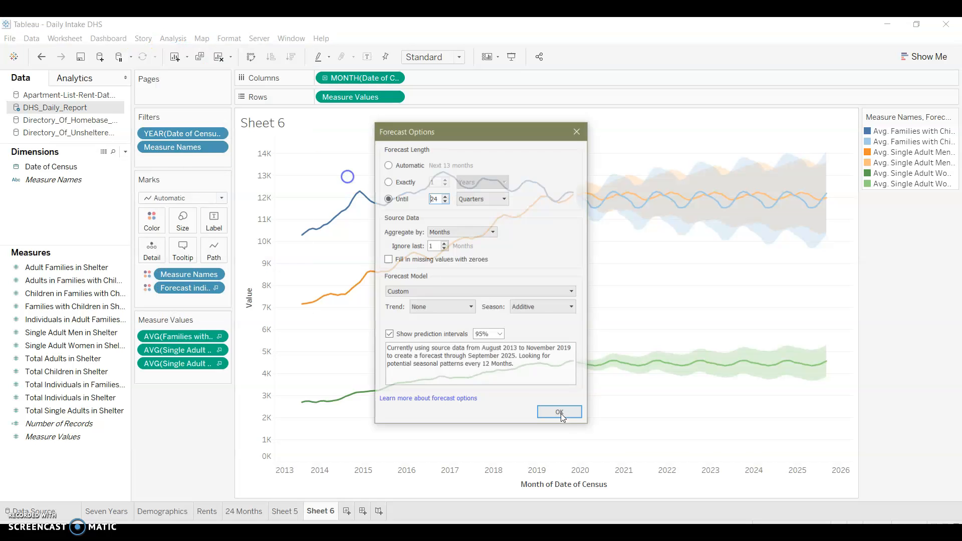
{"action": "left_click", "coordinate": [486, 201]}
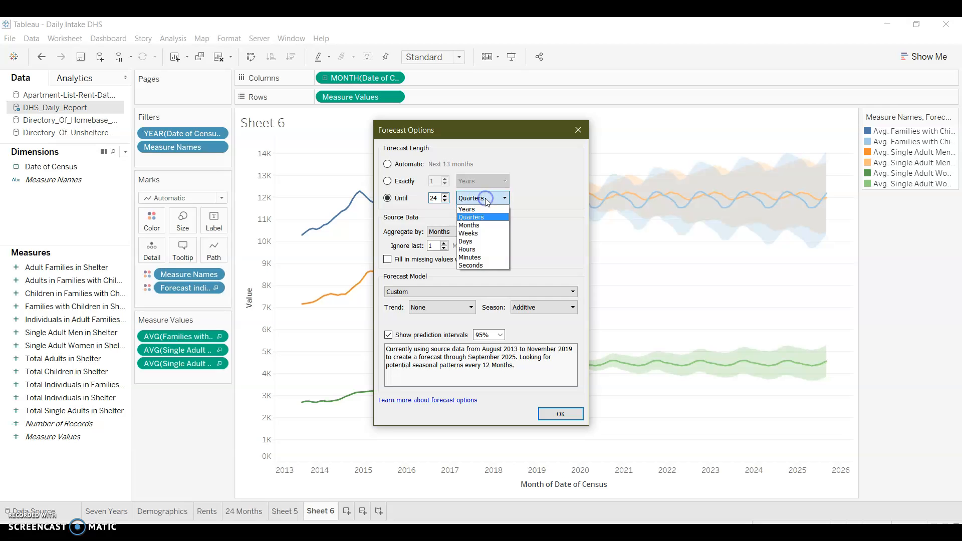
{"action": "left_click", "coordinate": [488, 223]}
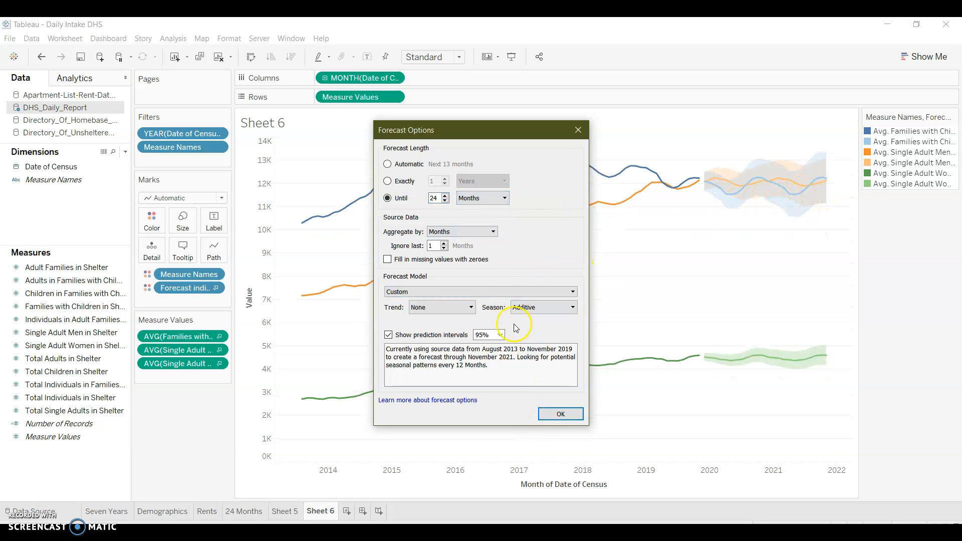
{"action": "left_click_drag", "start_coordinate": [510, 130], "coordinate": [187, 207]}
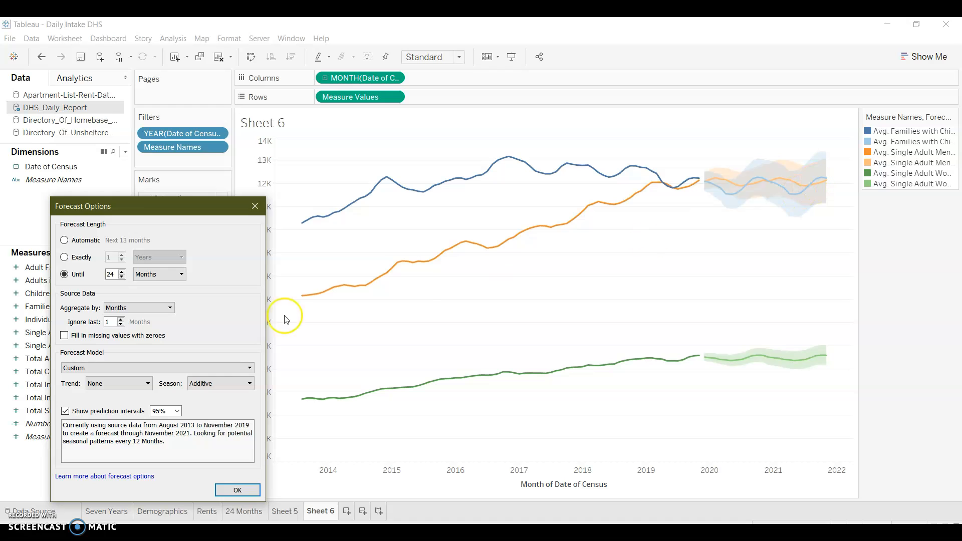
{"action": "left_click_drag", "start_coordinate": [181, 205], "coordinate": [277, 173]}
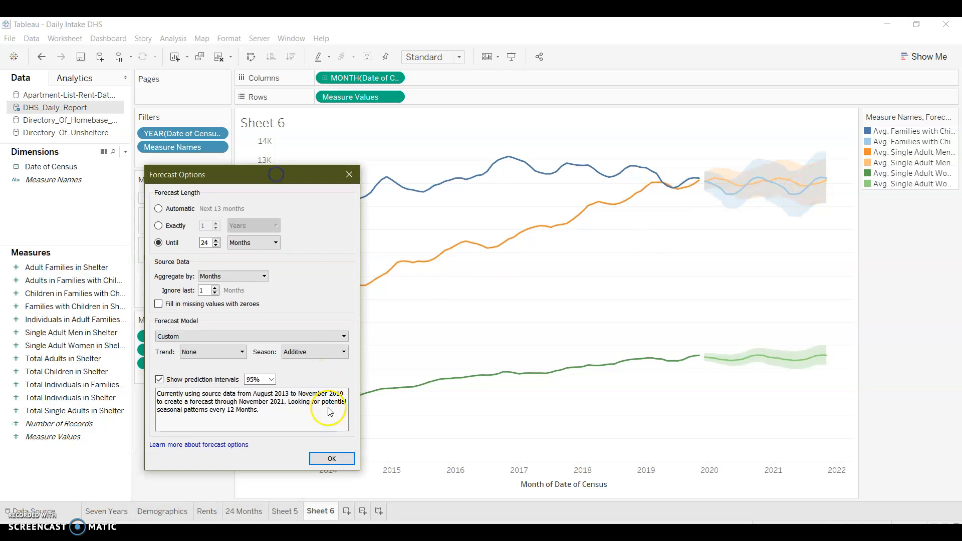
{"action": "left_click", "coordinate": [337, 457]}
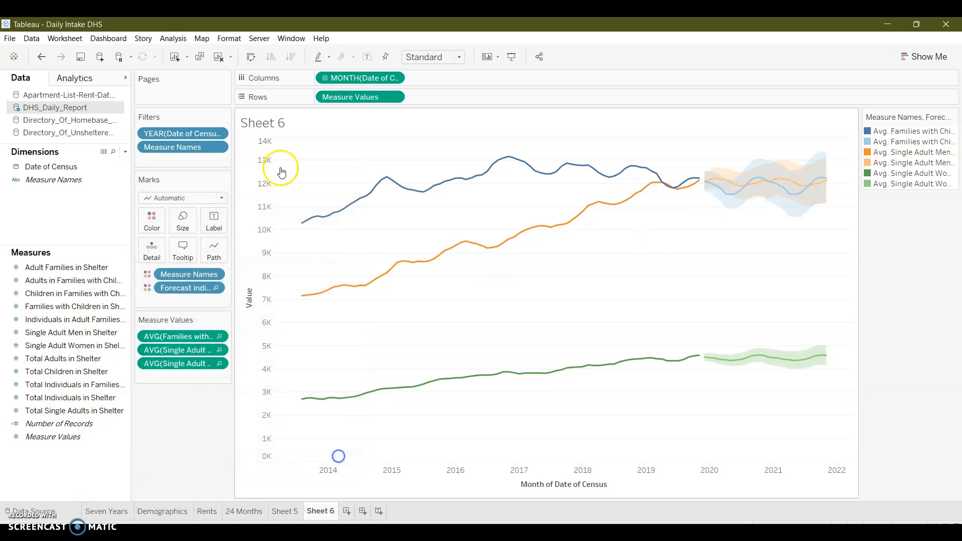
Open the forecast description and review the quality ratings for families with children, single adult men and single adult women
{"action": "left_click", "coordinate": [173, 39]}
{"action": "mouse_move", "coordinate": [225, 162]}
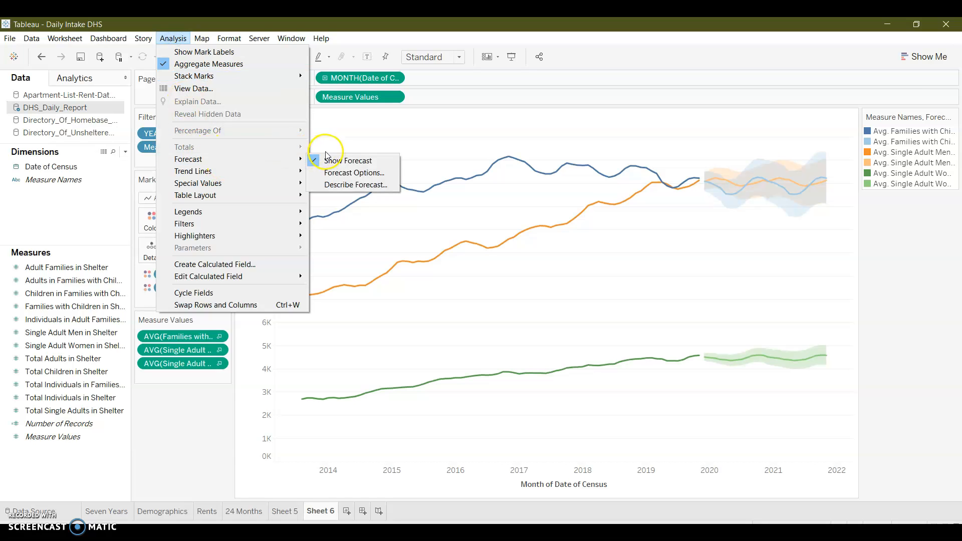
{"action": "left_click", "coordinate": [341, 185]}
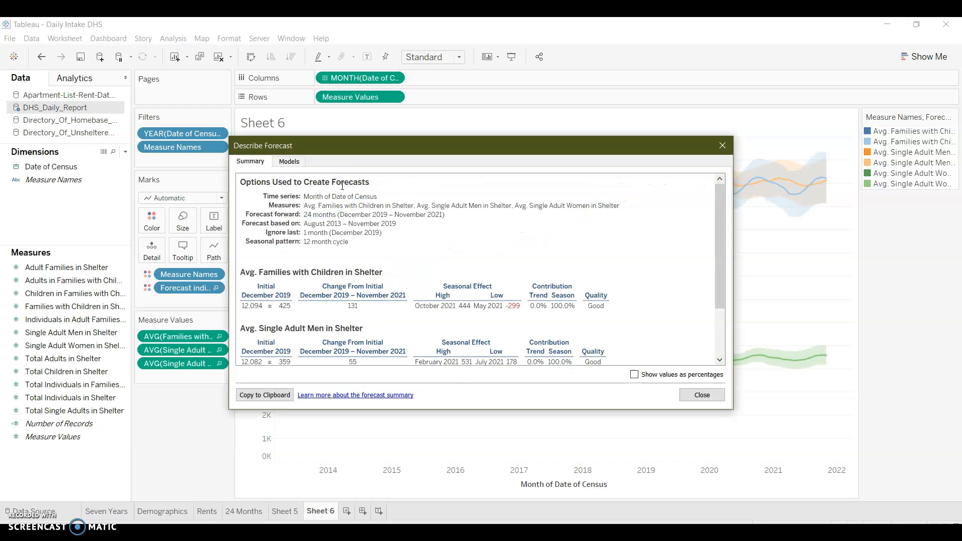
{"action": "scroll", "coordinate": [633, 263], "scroll_direction": "down", "scroll_amount": 2}
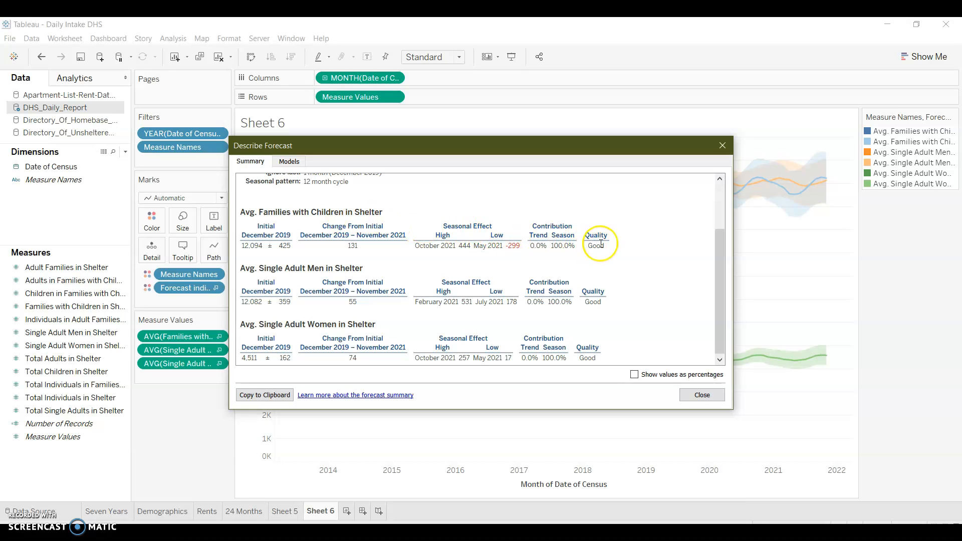
{"action": "left_click_drag", "start_coordinate": [593, 247], "coordinate": [604, 247]}
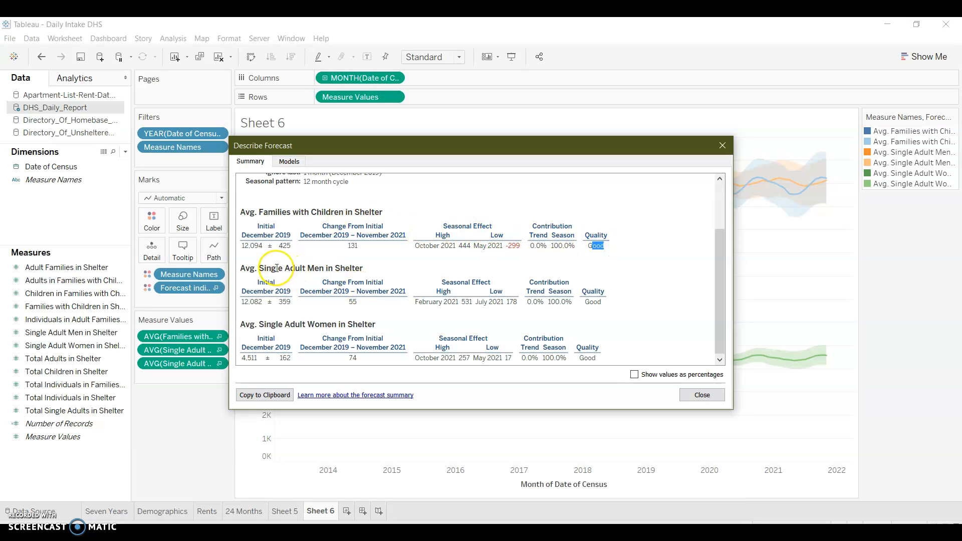
{"action": "left_click", "coordinate": [586, 299]}
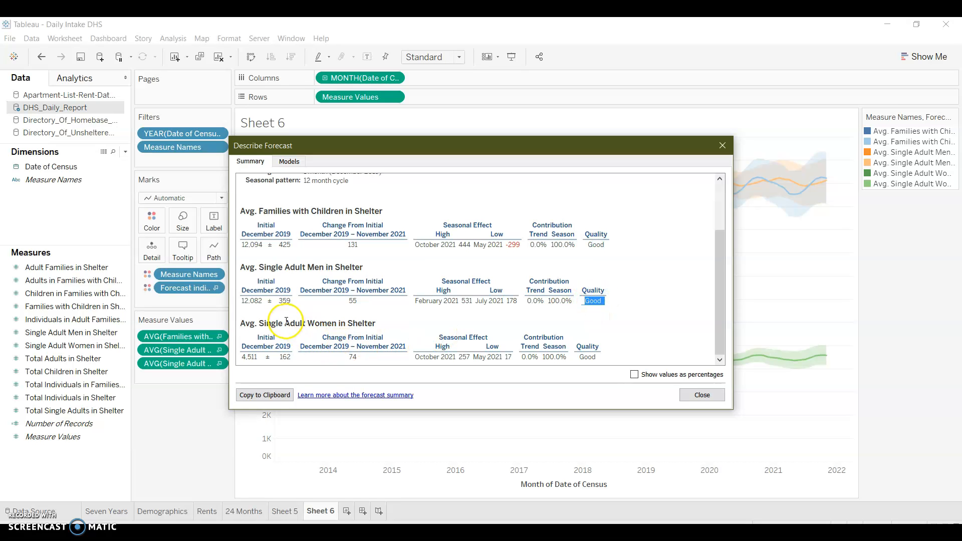
{"action": "left_click_drag", "start_coordinate": [584, 347], "coordinate": [582, 353]}
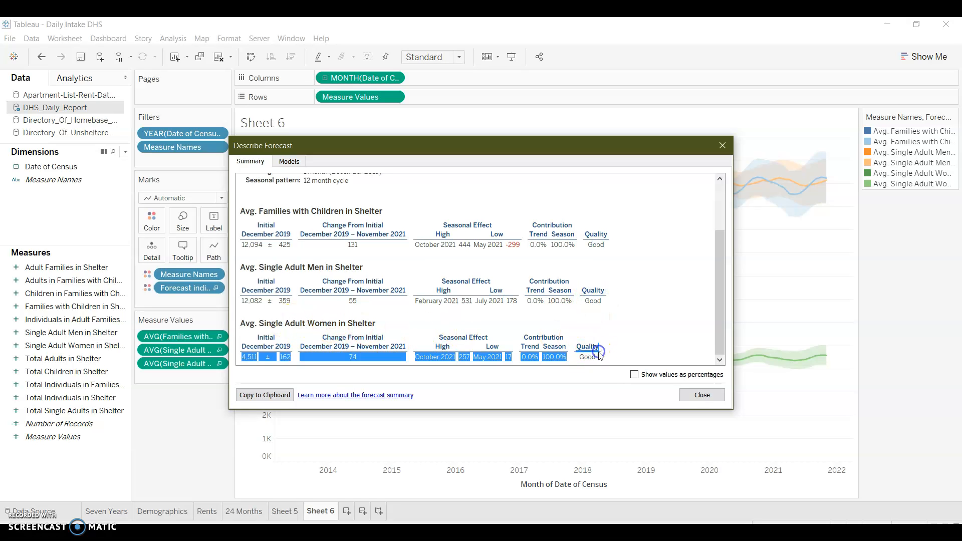
{"action": "left_click", "coordinate": [723, 144]}
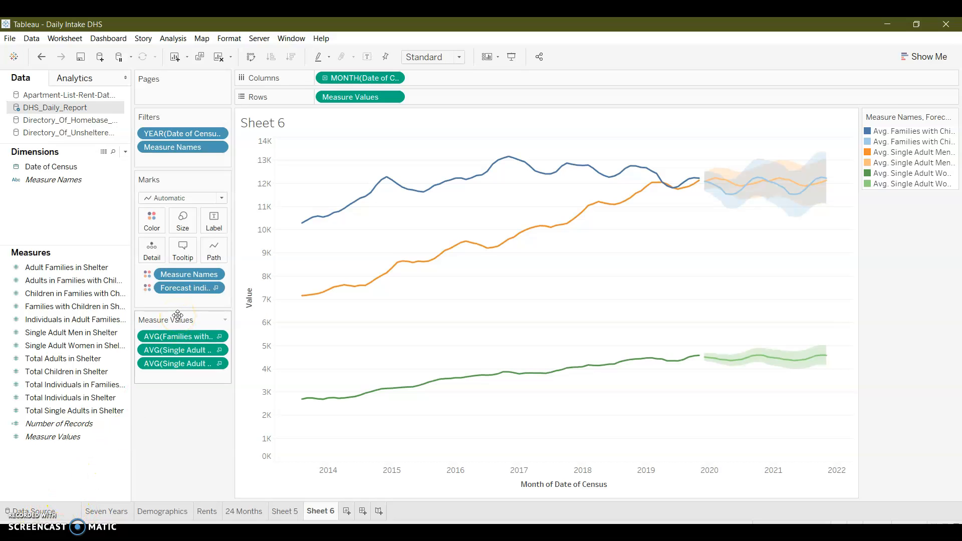
Show mark labels at line ends only, turning off start-of-line labels and label overlap with other marks
{"action": "left_click", "coordinate": [213, 224]}
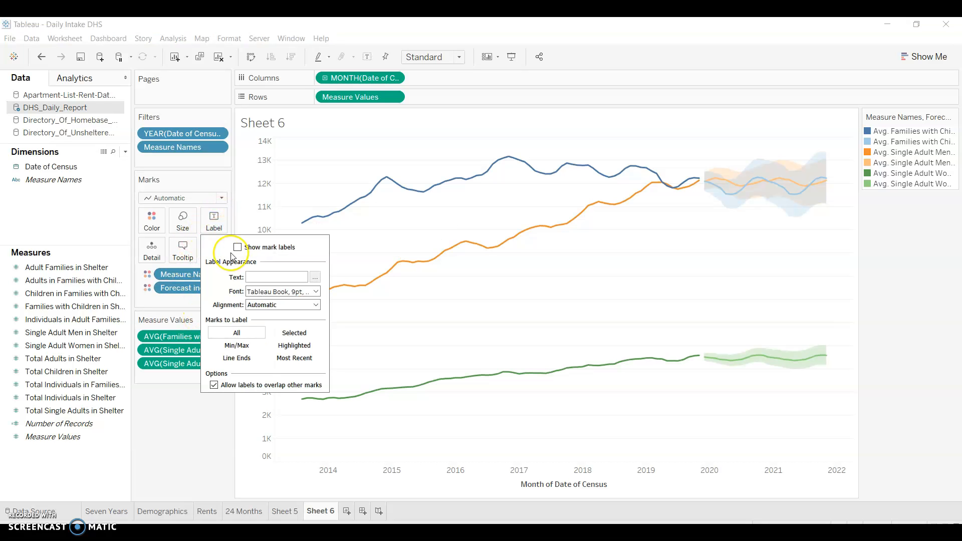
{"action": "left_click", "coordinate": [241, 357]}
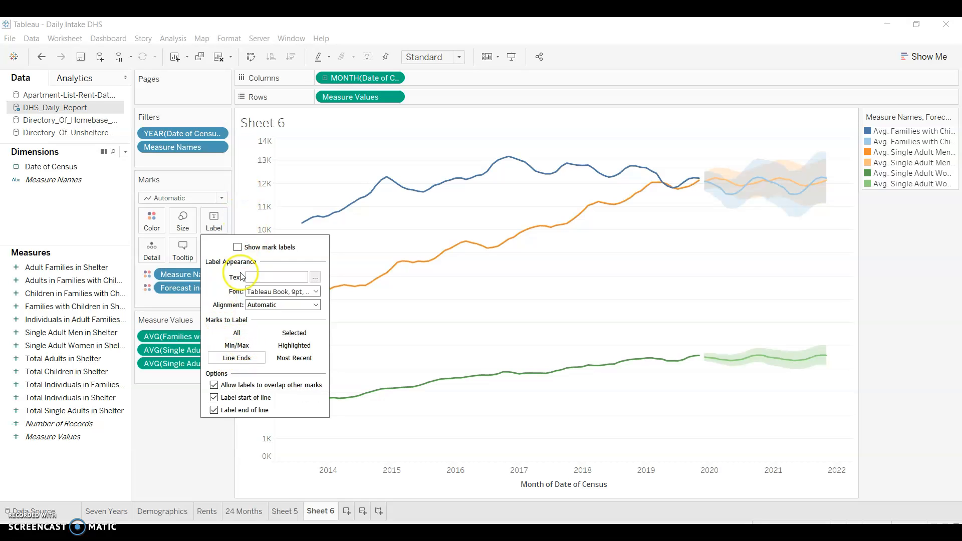
{"action": "left_click", "coordinate": [238, 248]}
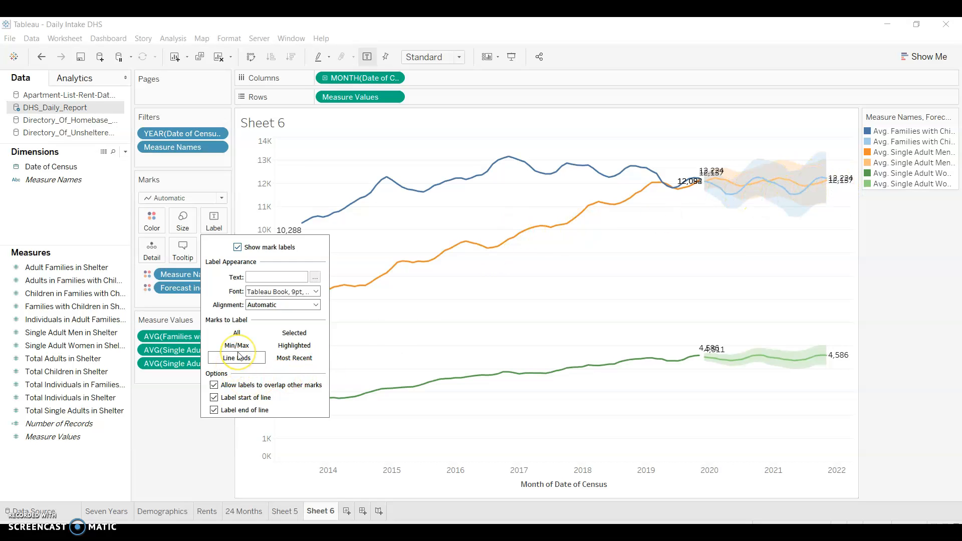
{"action": "left_click", "coordinate": [214, 399]}
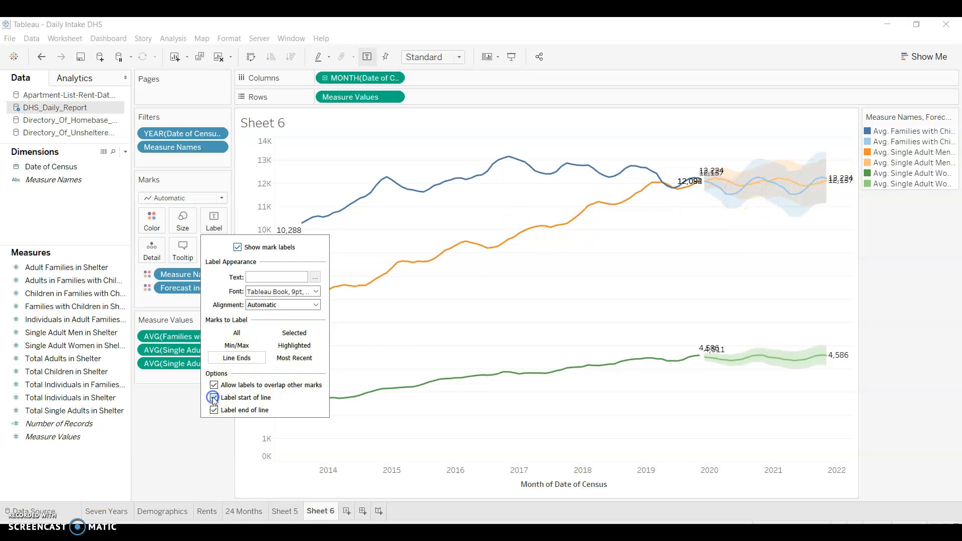
{"action": "left_click", "coordinate": [214, 385]}
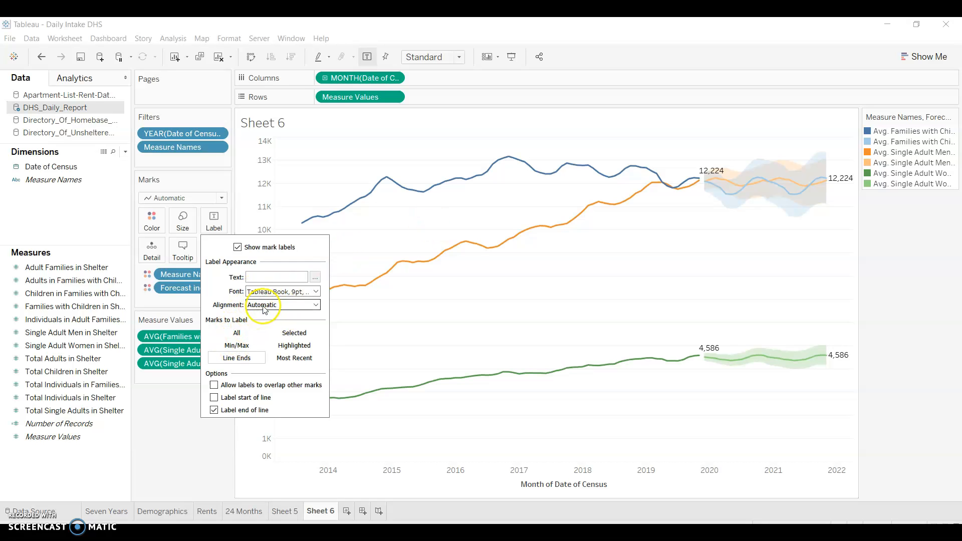
Set the mark label font colour to Match Mark Color
{"action": "left_click", "coordinate": [286, 292]}
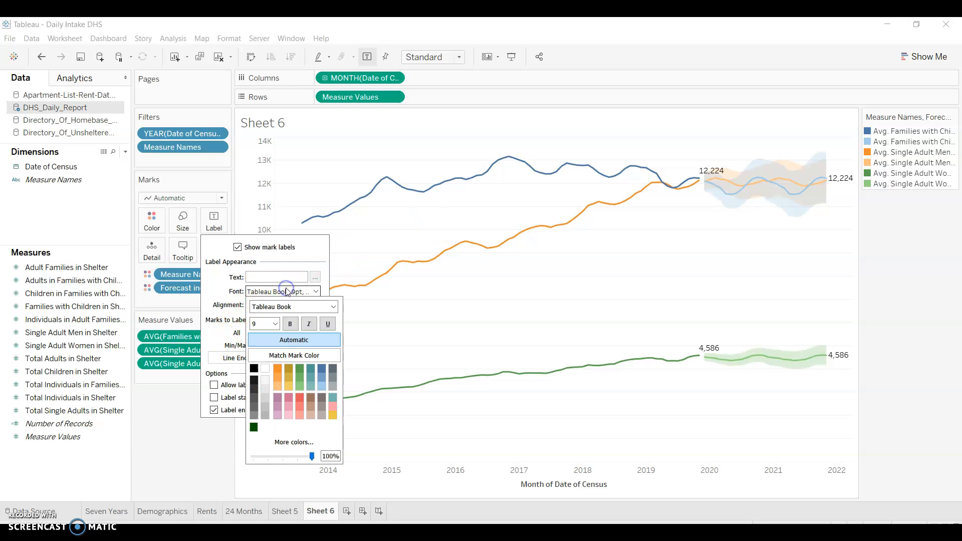
{"action": "left_click", "coordinate": [296, 356]}
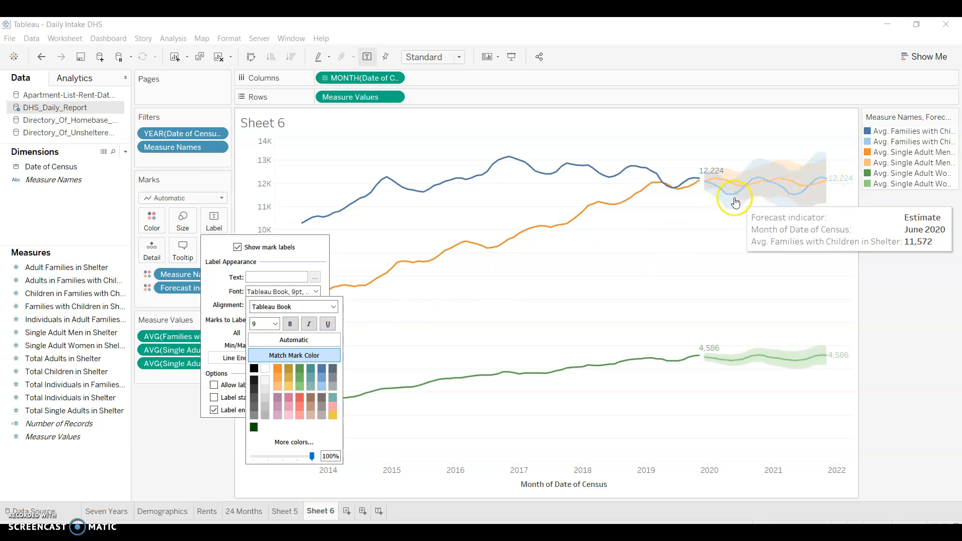
{"action": "left_click", "coordinate": [200, 431]}
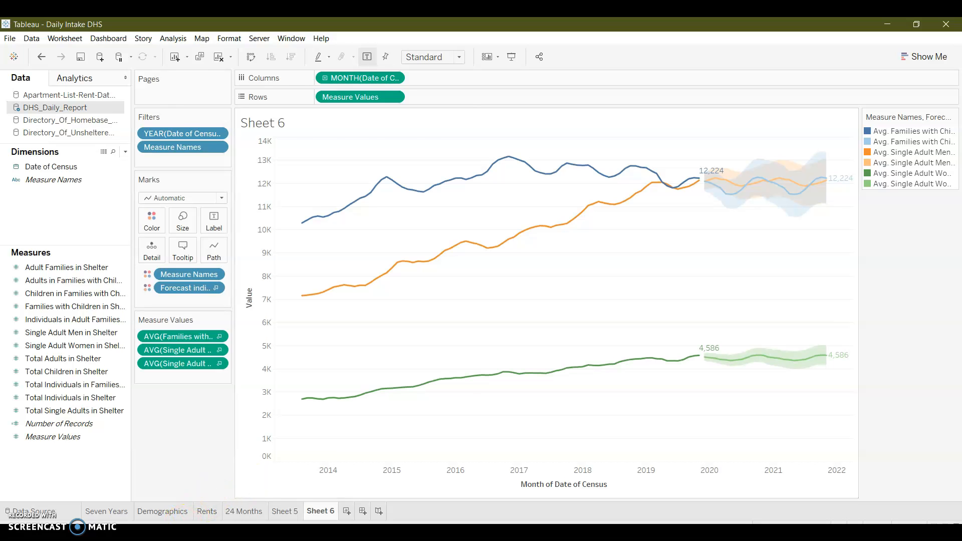
Switch to the Week 12 Midterm Word document, examine its 24-month shelter intake forecast chart, and return to Tableau
{"action": "left_click", "coordinate": [210, 532]}
{"action": "scroll", "coordinate": [367, 394], "scroll_direction": "up", "scroll_amount": 6}
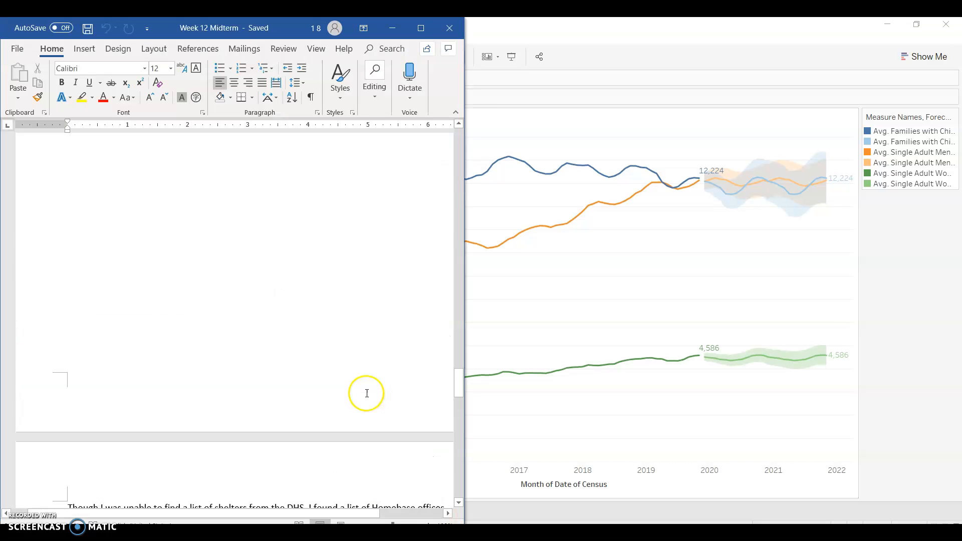
{"action": "scroll", "coordinate": [368, 393], "scroll_direction": "up", "scroll_amount": 8}
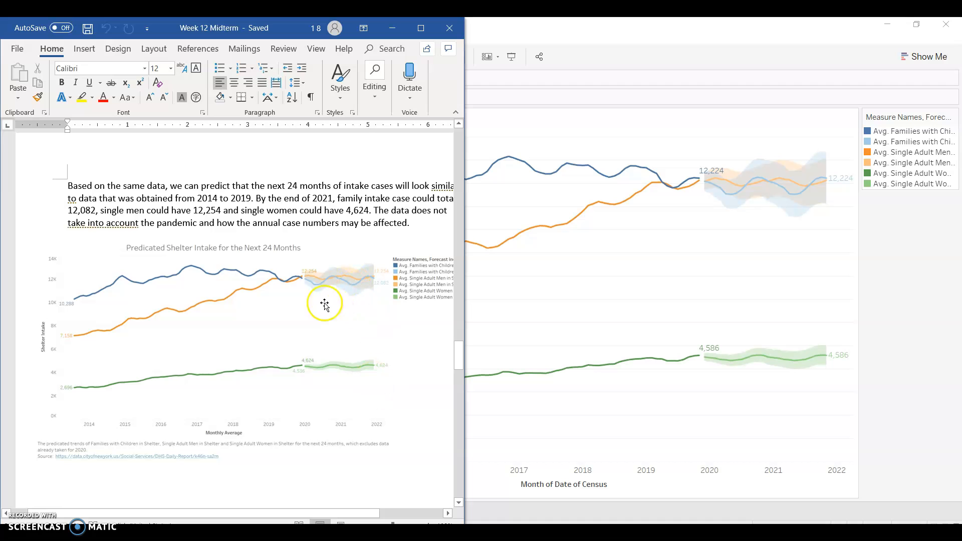
{"action": "left_click", "coordinate": [392, 27]}
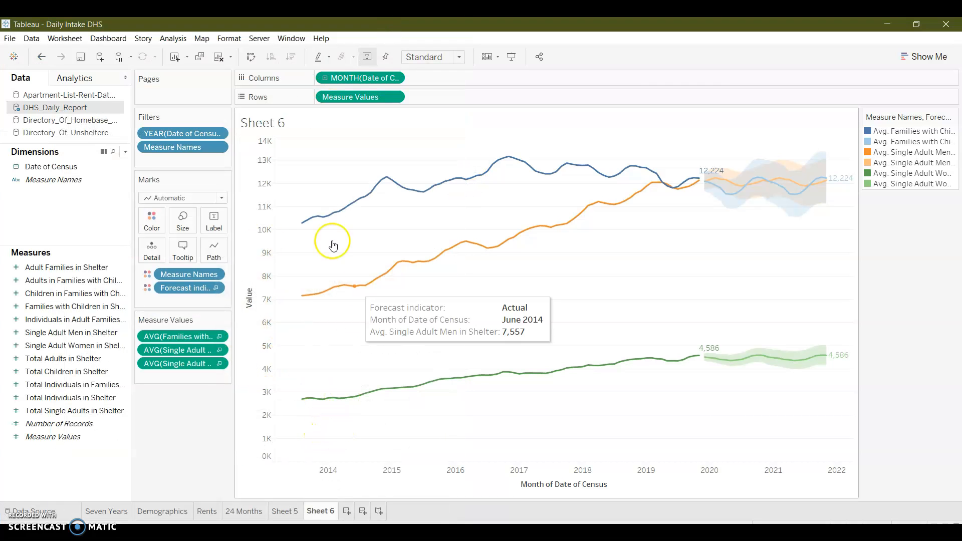
Replace the sheet's title with "Predicated Shelter Intake 24 Months" and apply it
{"action": "right_click", "coordinate": [269, 130]}
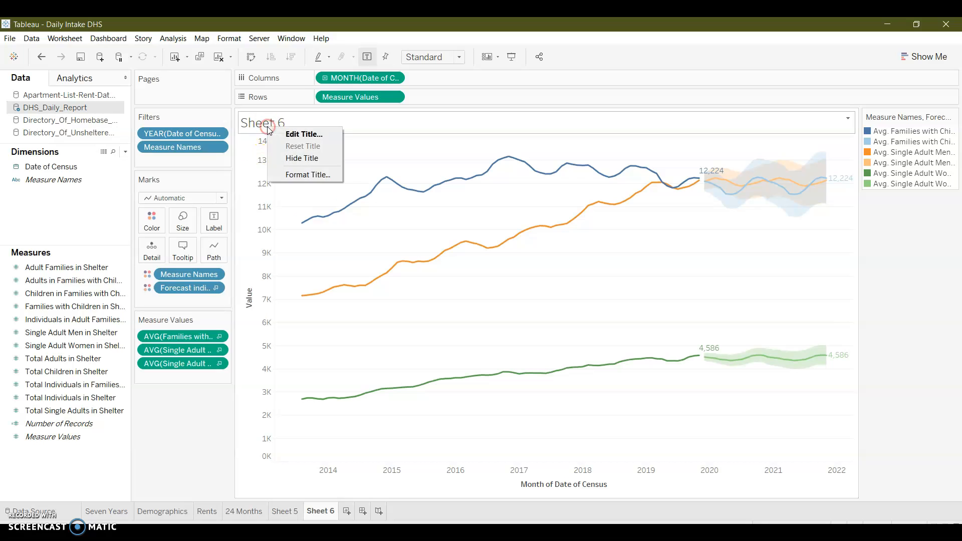
{"action": "left_click", "coordinate": [293, 133]}
{"action": "left_click_drag", "start_coordinate": [651, 216], "coordinate": [512, 227]}
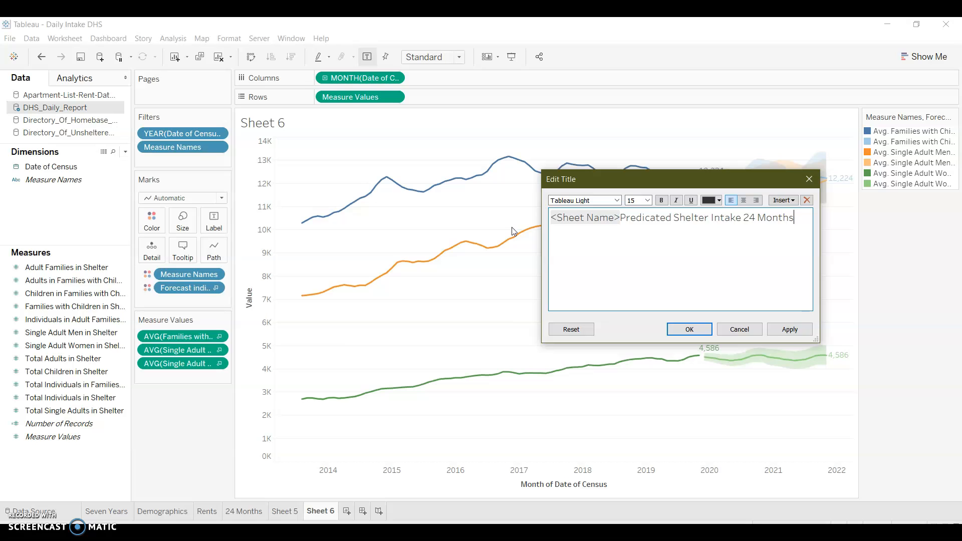
{"action": "left_click_drag", "start_coordinate": [619, 217], "coordinate": [543, 232]}
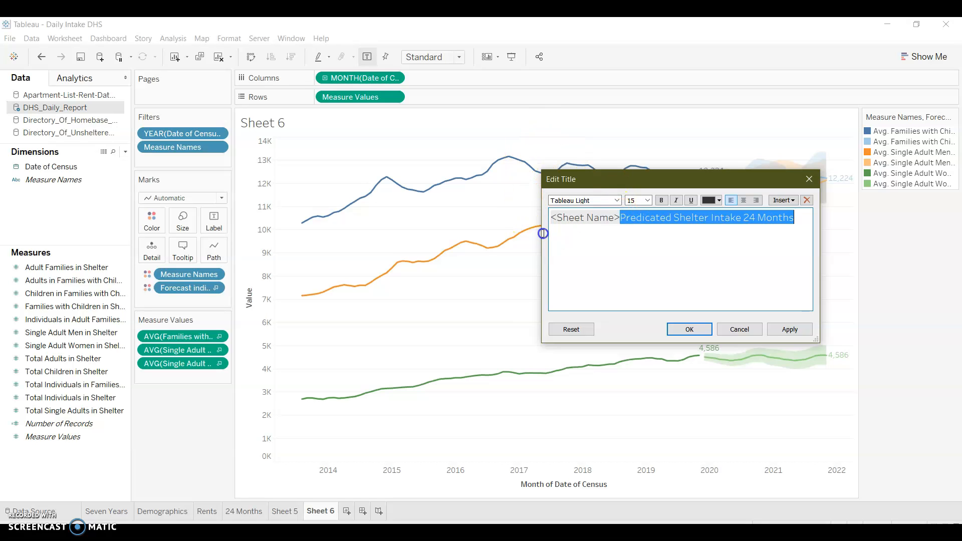
{"action": "left_click", "coordinate": [572, 213]}
{"action": "key", "text": "Delete"}
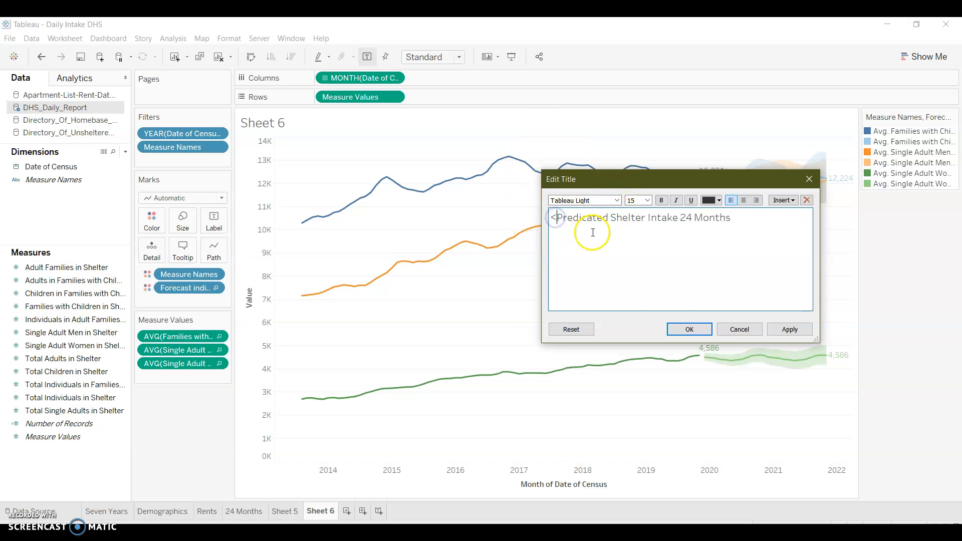
{"action": "left_click", "coordinate": [785, 331]}
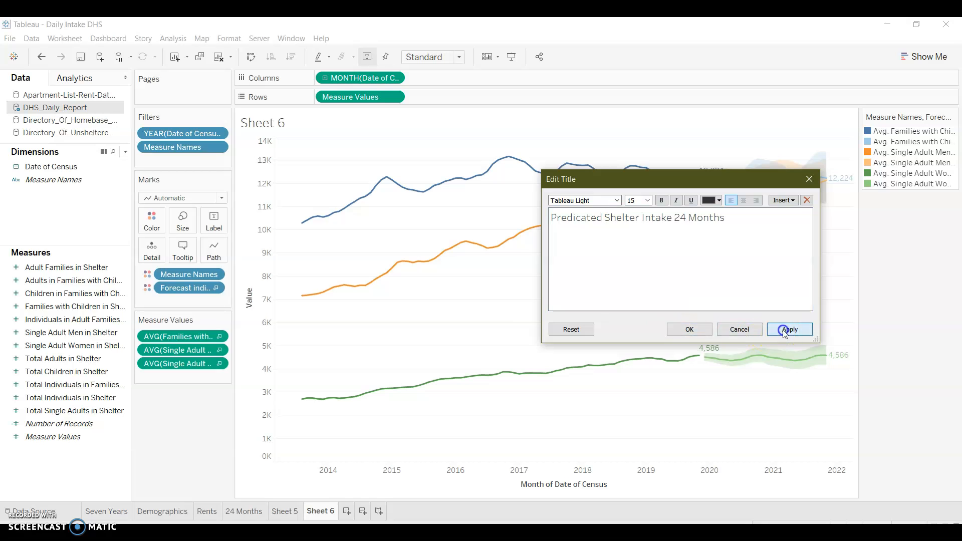
{"action": "left_click", "coordinate": [698, 330]}
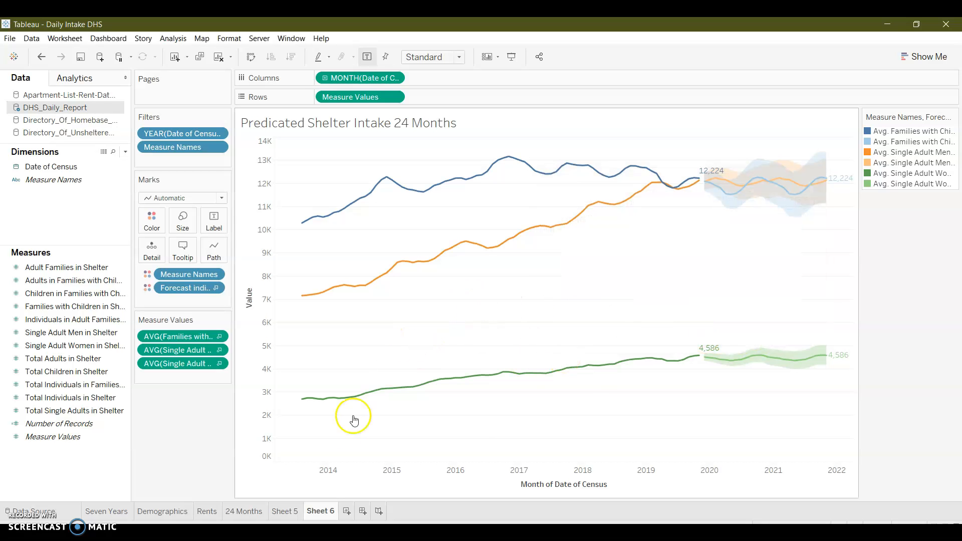
Examine the Sheet 5 map and the rows of its Directory_Of_Homebase_Locations data source, then return to Sheet 6
{"action": "left_click", "coordinate": [283, 513]}
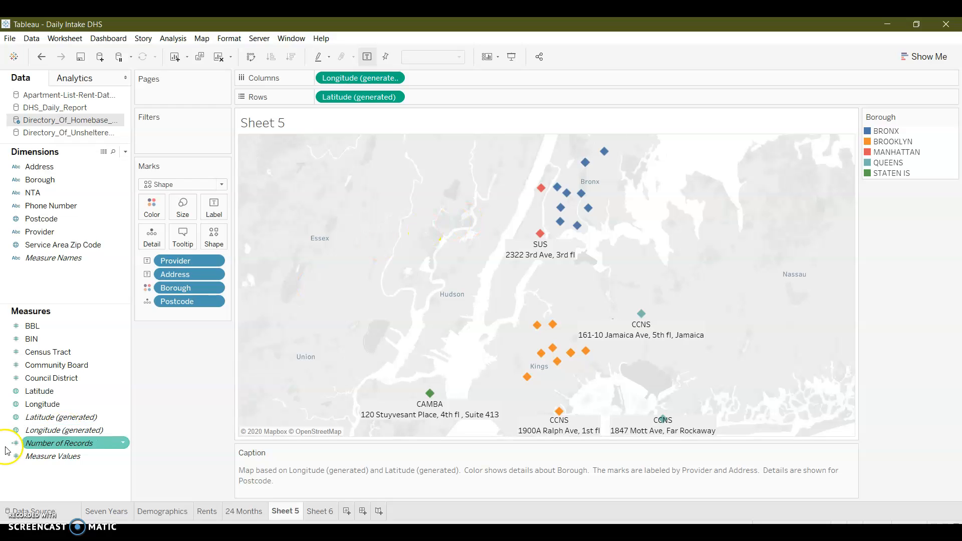
{"action": "left_click", "coordinate": [23, 511]}
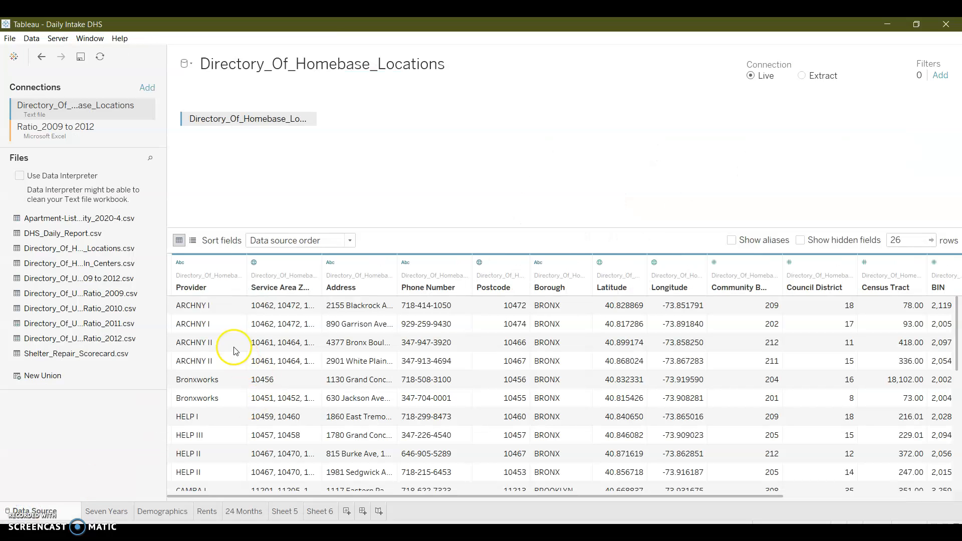
{"action": "scroll", "coordinate": [218, 320], "scroll_direction": "down", "scroll_amount": 1}
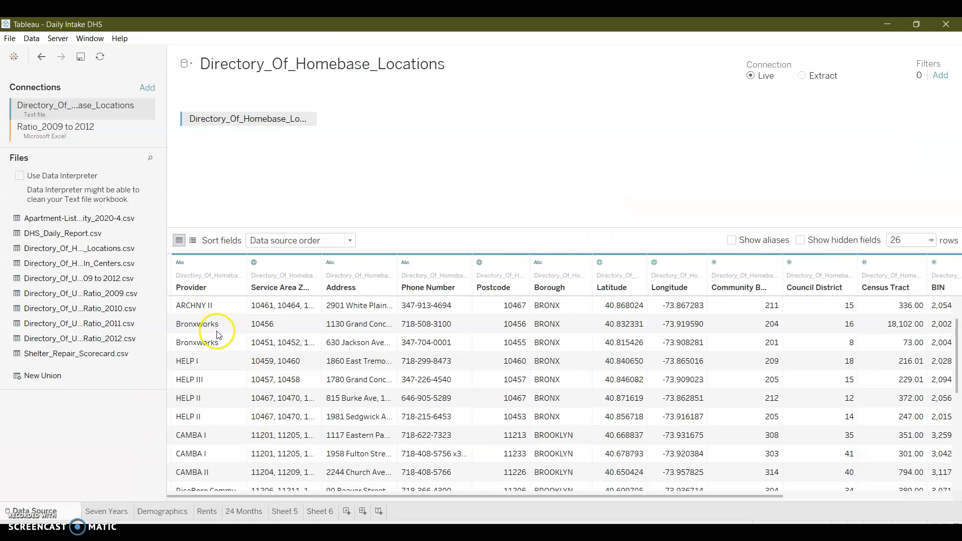
{"action": "scroll", "coordinate": [219, 351], "scroll_direction": "down", "scroll_amount": 3}
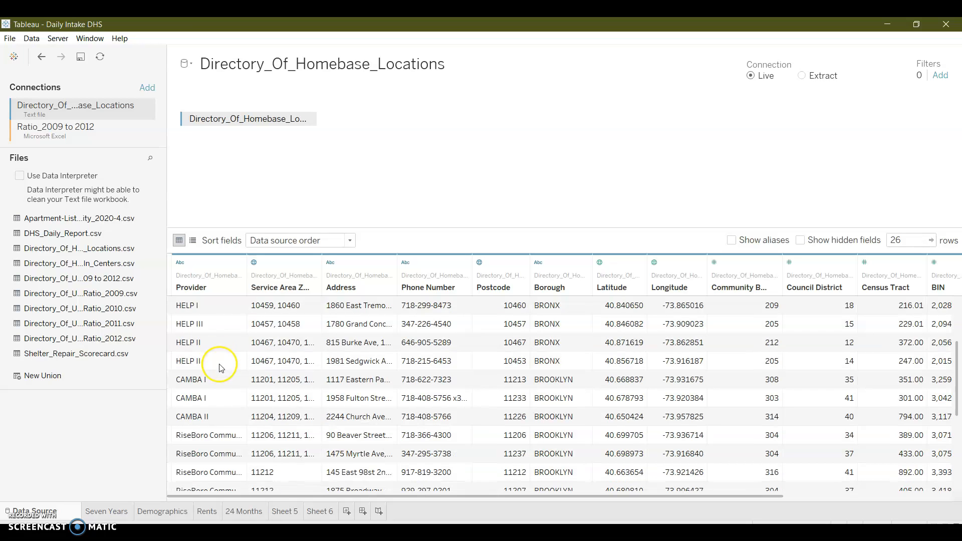
{"action": "scroll", "coordinate": [219, 373], "scroll_direction": "up", "scroll_amount": 4}
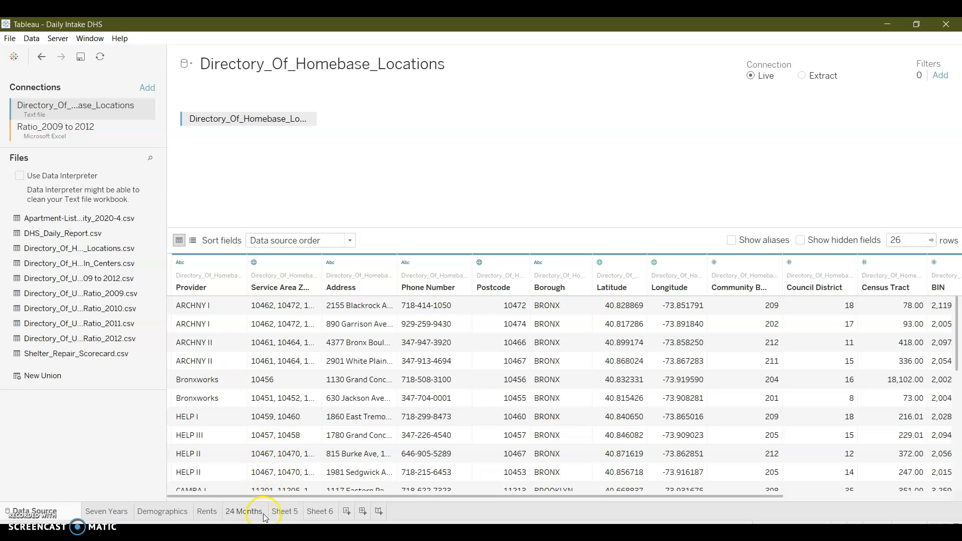
{"action": "mouse_move", "coordinate": [280, 516]}
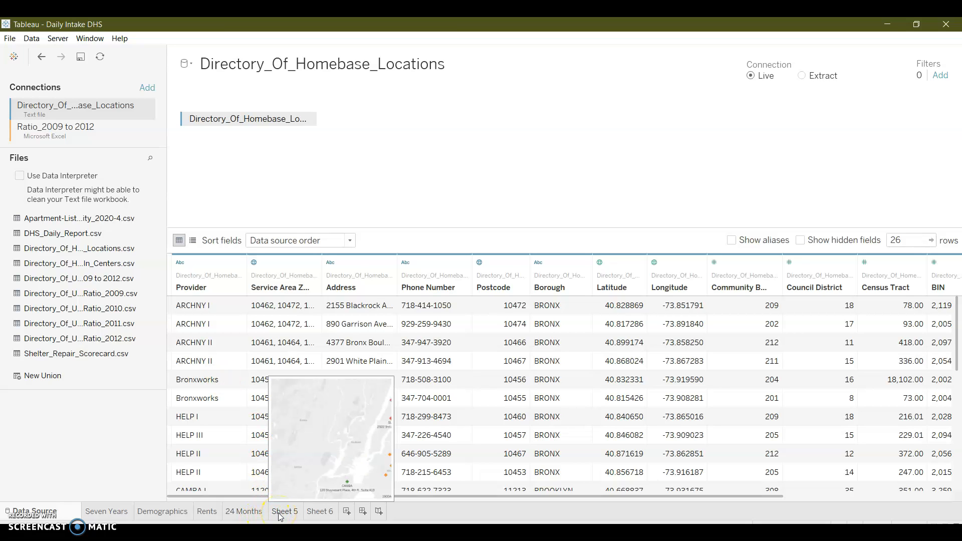
{"action": "left_click", "coordinate": [312, 512]}
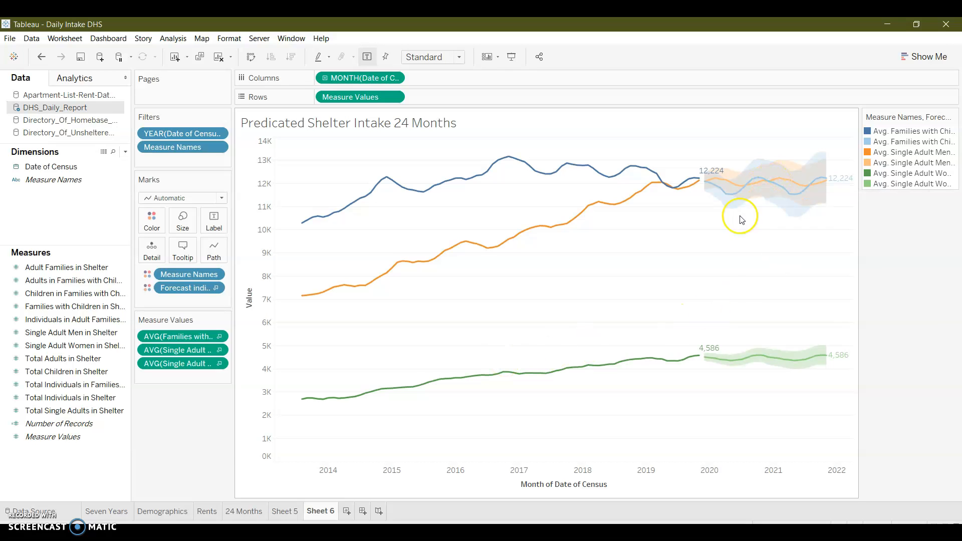
Create a new worksheet and map the Postcode field from the Directory_Of_Homebase data source as a detail
{"action": "left_click", "coordinate": [348, 512]}
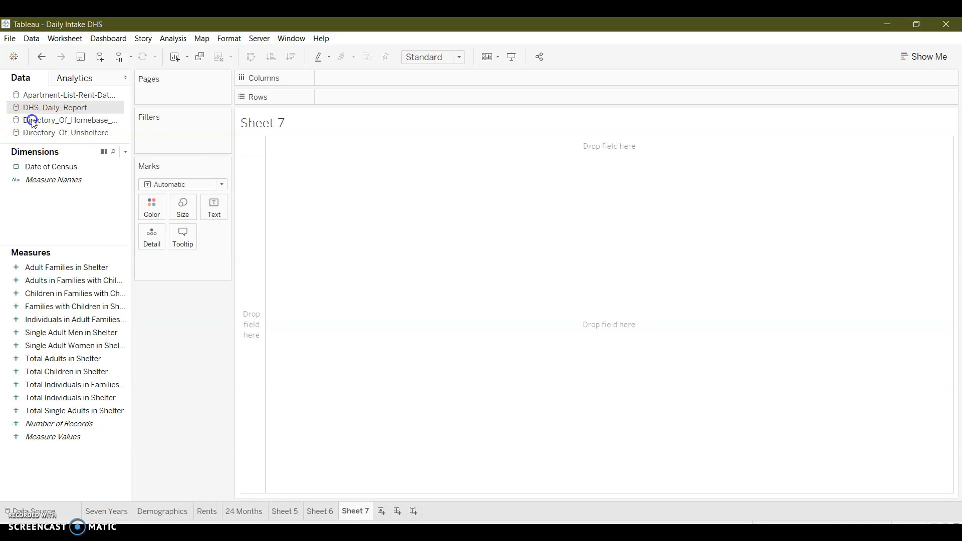
{"action": "left_click", "coordinate": [12, 124]}
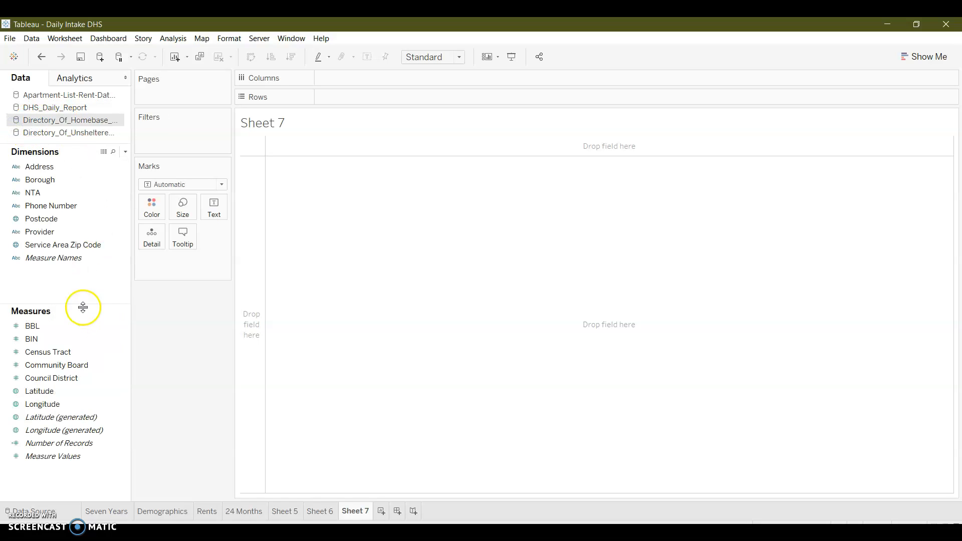
{"action": "left_click", "coordinate": [37, 220]}
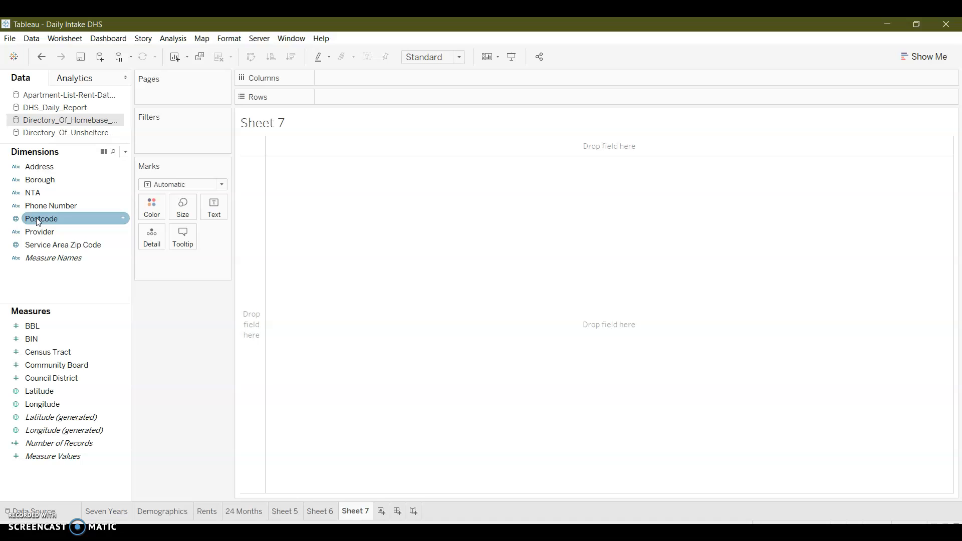
{"action": "left_click_drag", "start_coordinate": [38, 222], "coordinate": [160, 262]}
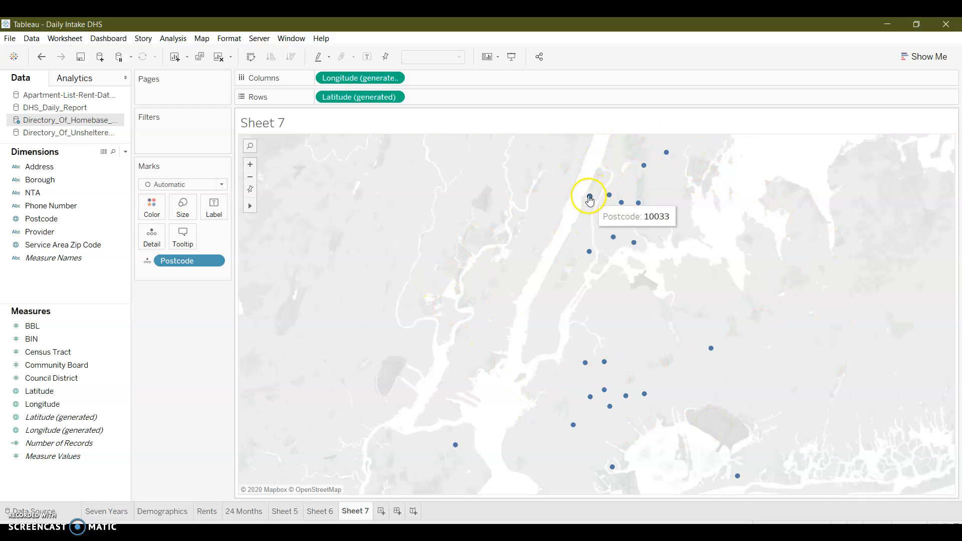
Add the Borough field to the map marks and color the Homebase location points by borough
{"action": "mouse_move", "coordinate": [622, 203]}
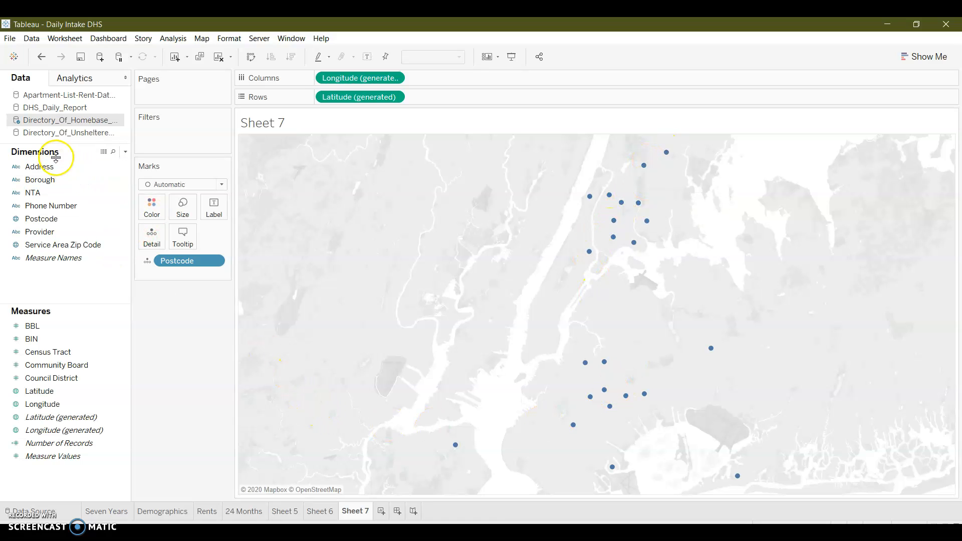
{"action": "left_click", "coordinate": [40, 167]}
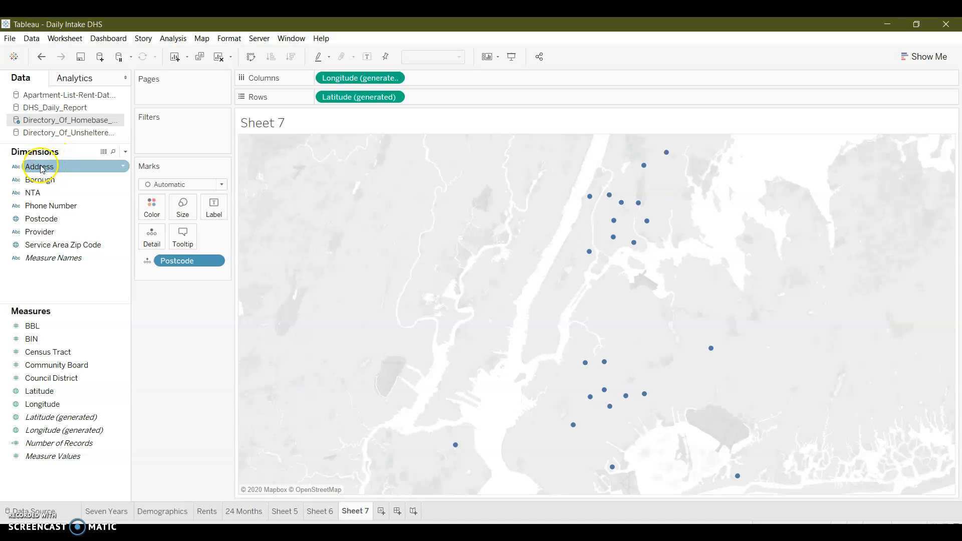
{"action": "left_click_drag", "start_coordinate": [39, 179], "coordinate": [163, 273]}
{"action": "left_click", "coordinate": [161, 279]}
{"action": "left_click_drag", "start_coordinate": [160, 278], "coordinate": [147, 212]}
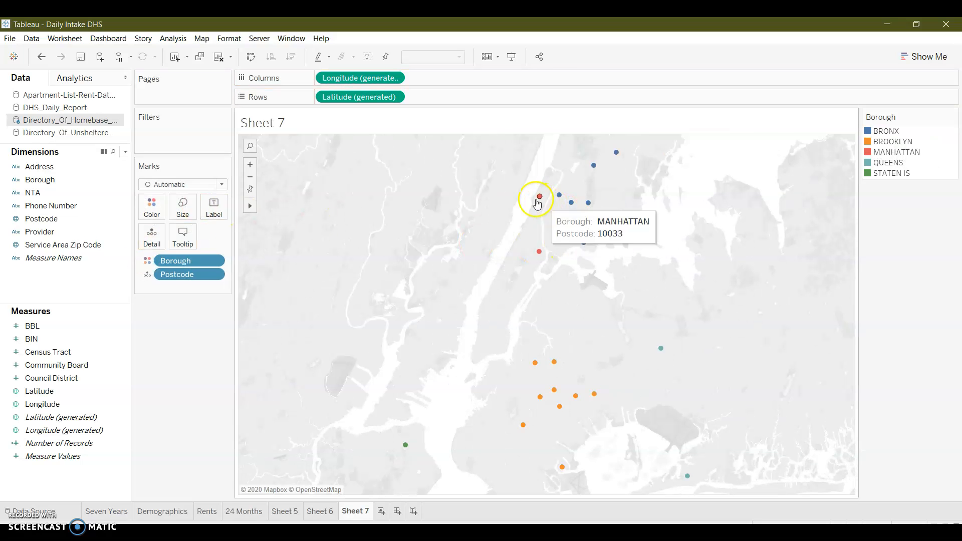
{"action": "mouse_move", "coordinate": [569, 221]}
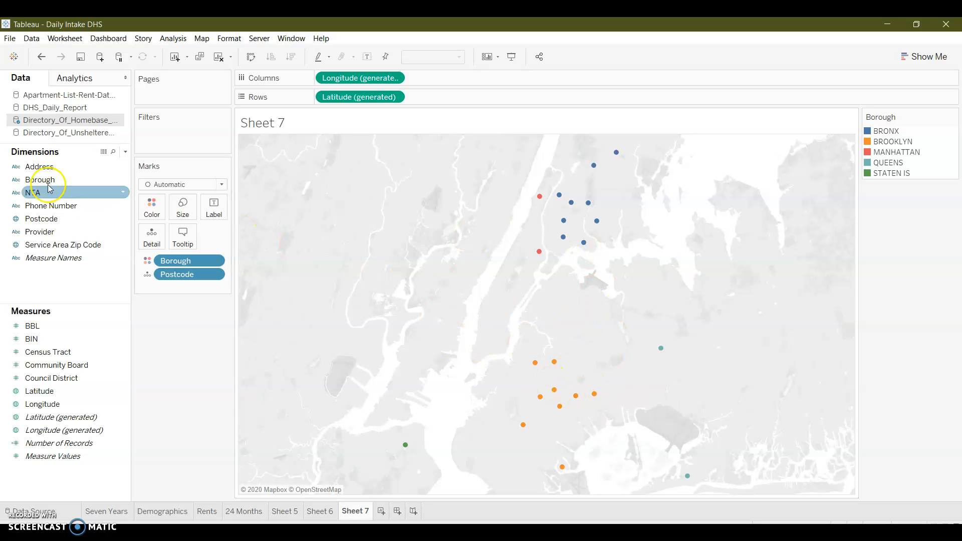
Add the Provider and Address fields to the map marks and show both as labels
{"action": "left_click_drag", "start_coordinate": [39, 232], "coordinate": [179, 260]}
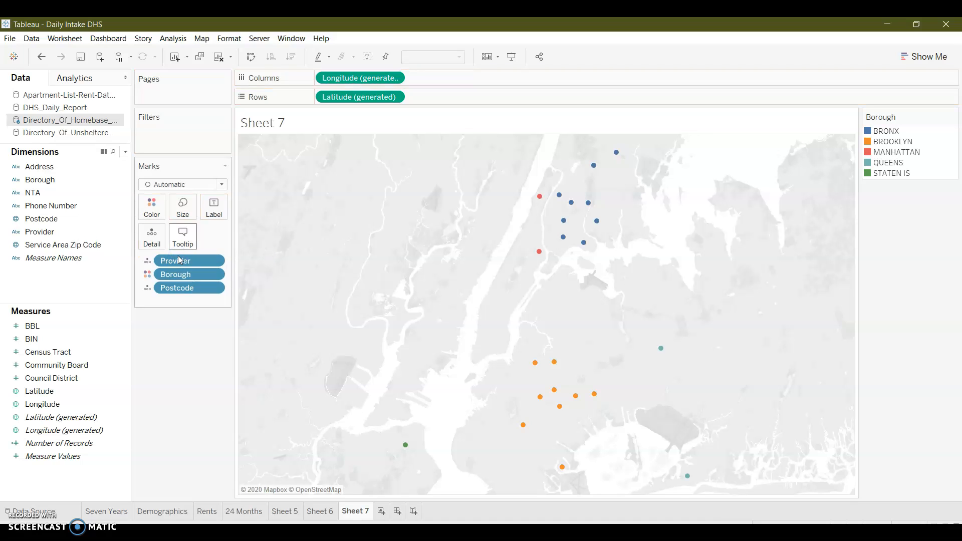
{"action": "left_click_drag", "start_coordinate": [37, 167], "coordinate": [145, 268]}
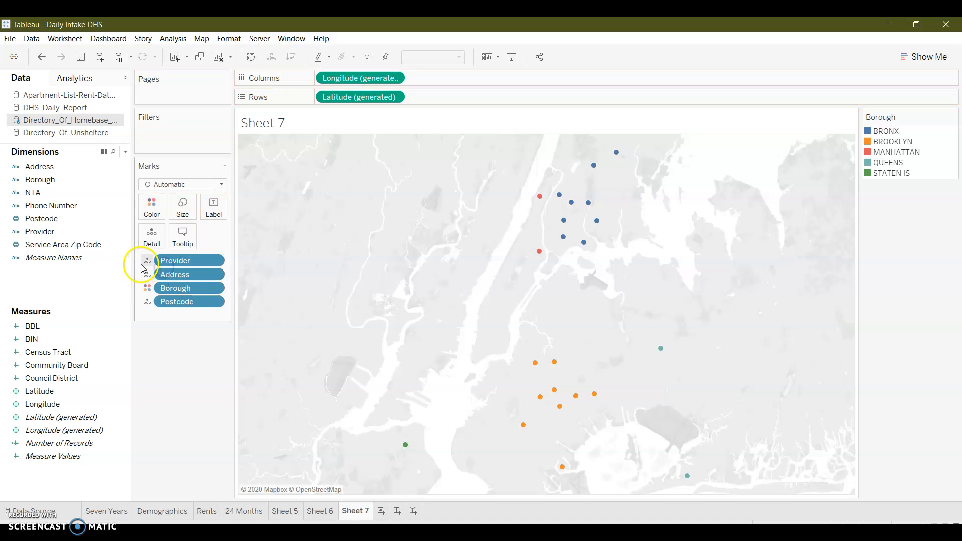
{"action": "left_click", "coordinate": [146, 261]}
{"action": "left_click", "coordinate": [147, 286]}
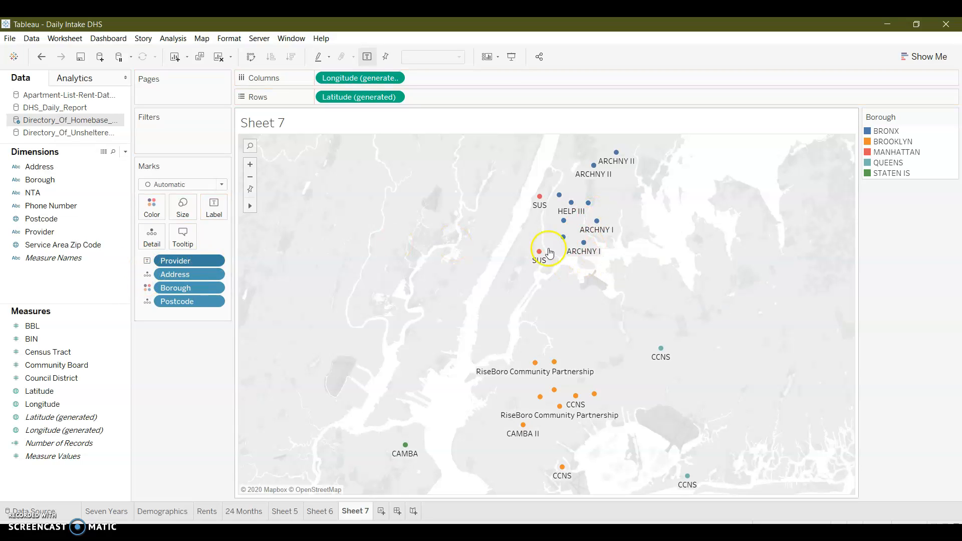
{"action": "left_click", "coordinate": [147, 274]}
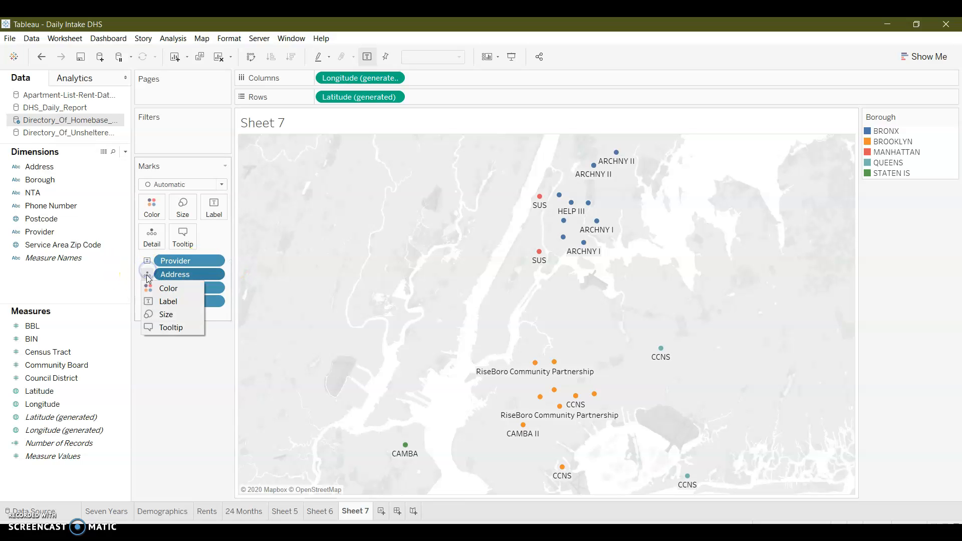
{"action": "left_click", "coordinate": [153, 302]}
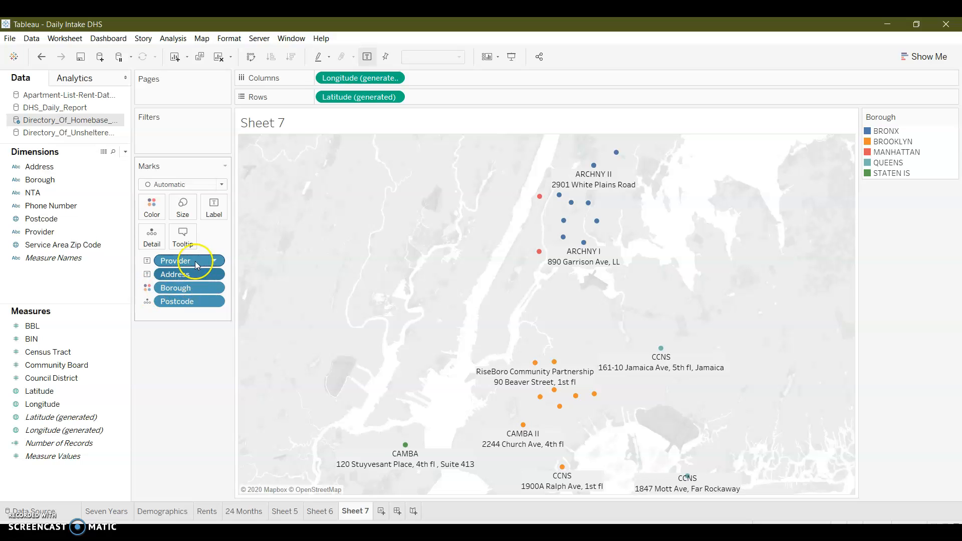
{"action": "left_click", "coordinate": [164, 264]}
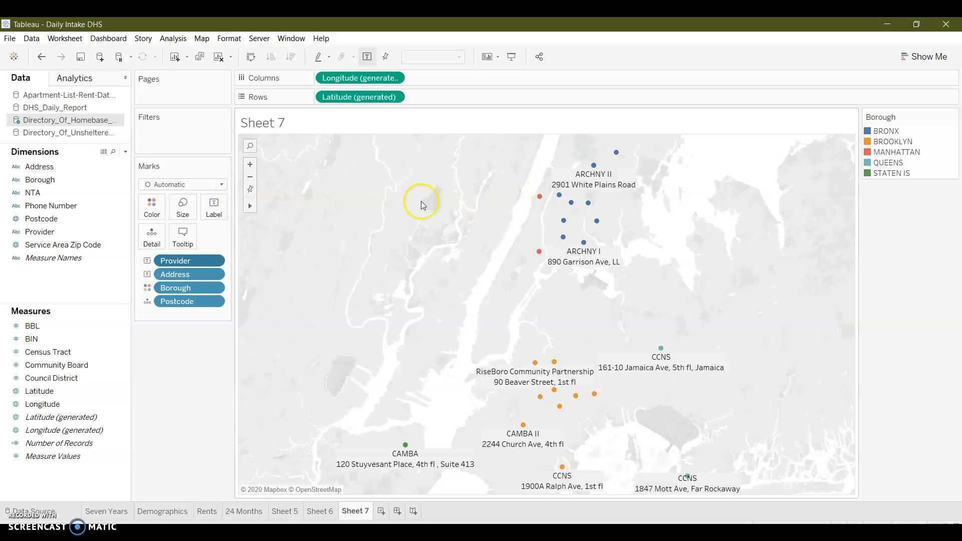
Change the mark type to Shape, pick the filled diamond, and enlarge the marks on the map
{"action": "left_click", "coordinate": [221, 186]}
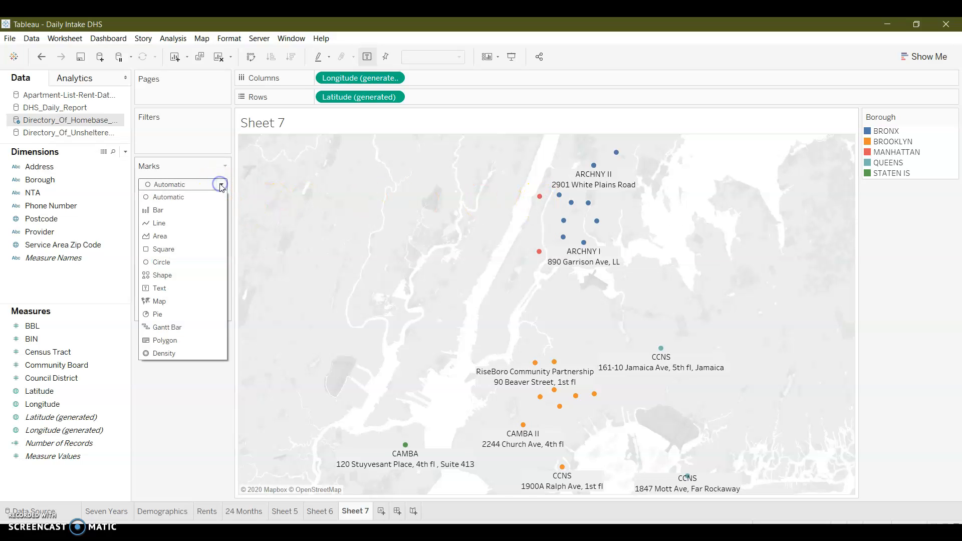
{"action": "left_click", "coordinate": [161, 275]}
{"action": "left_click", "coordinate": [214, 235]}
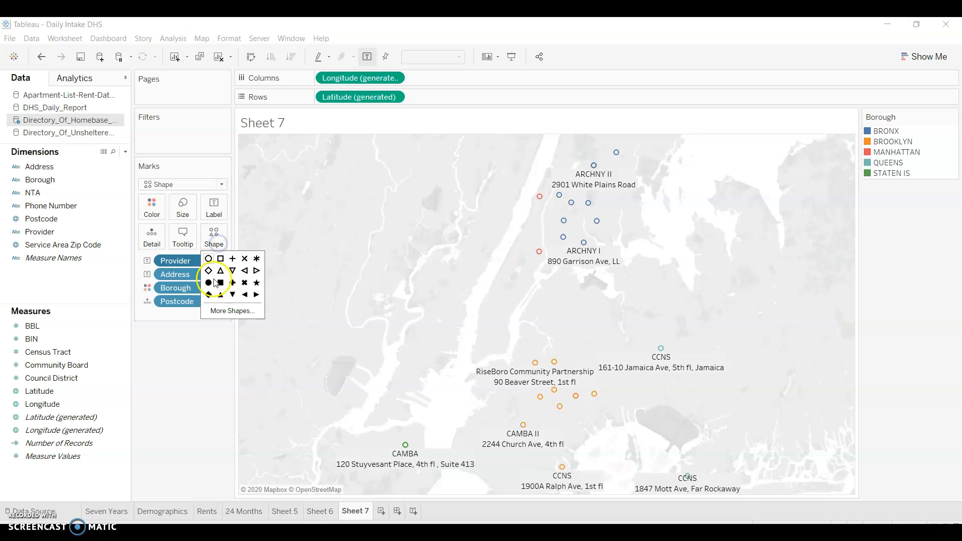
{"action": "left_click", "coordinate": [208, 295]}
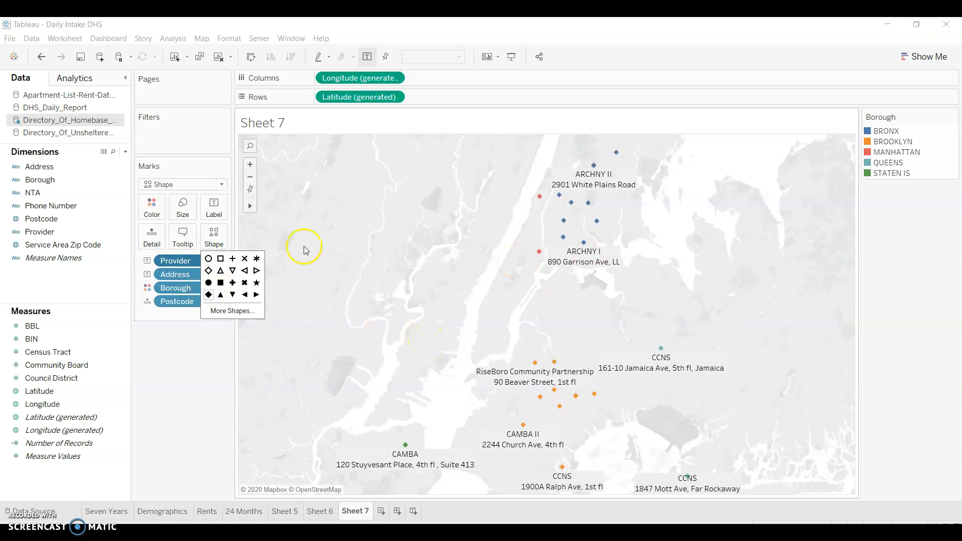
{"action": "left_click", "coordinate": [172, 209]}
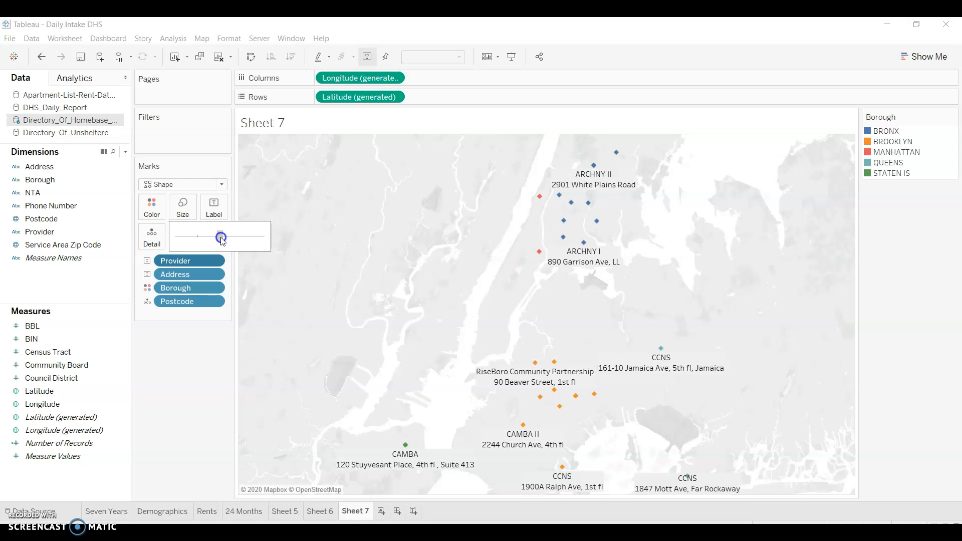
{"action": "left_click_drag", "start_coordinate": [221, 237], "coordinate": [220, 236]}
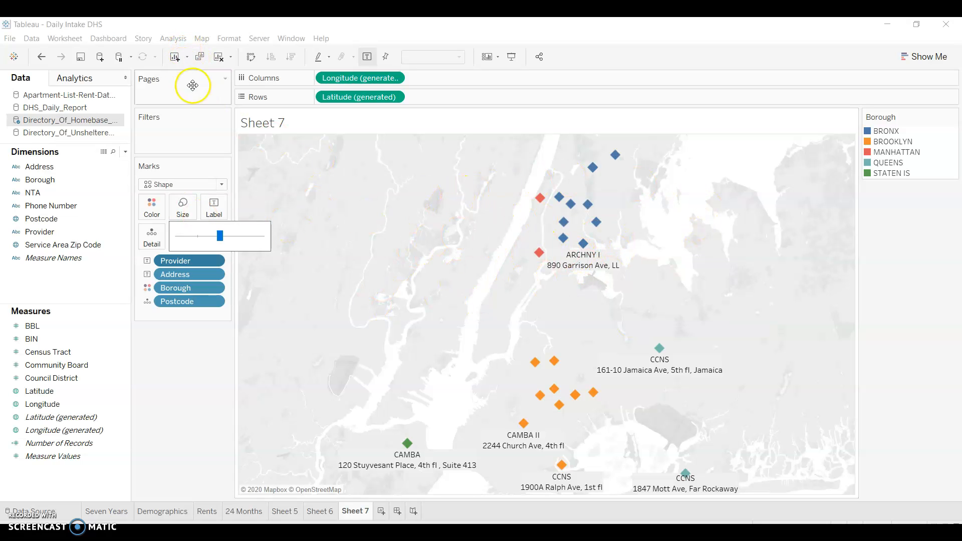
Try the Normal background map style and switch back to Light
{"action": "left_click", "coordinate": [202, 38]}
{"action": "mouse_move", "coordinate": [229, 38]}
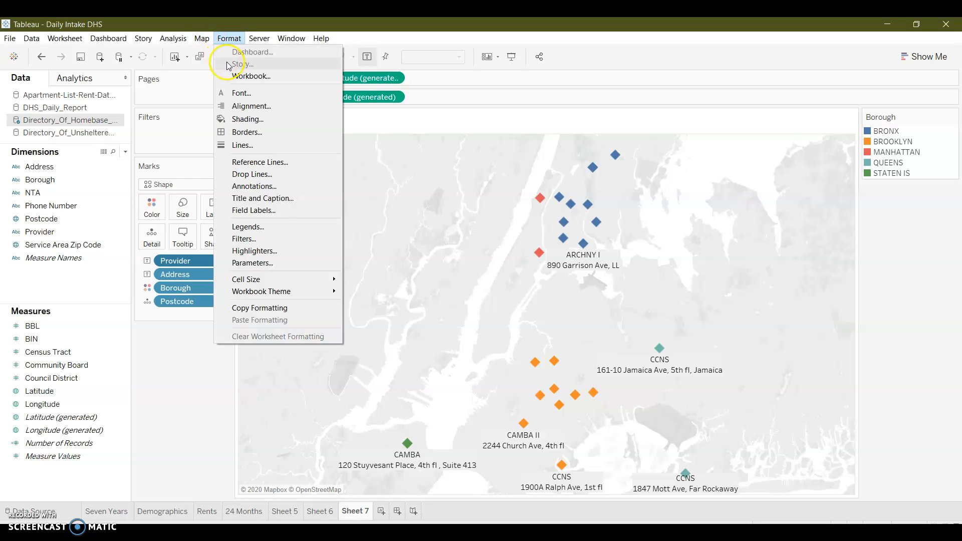
{"action": "mouse_move", "coordinate": [245, 52]}
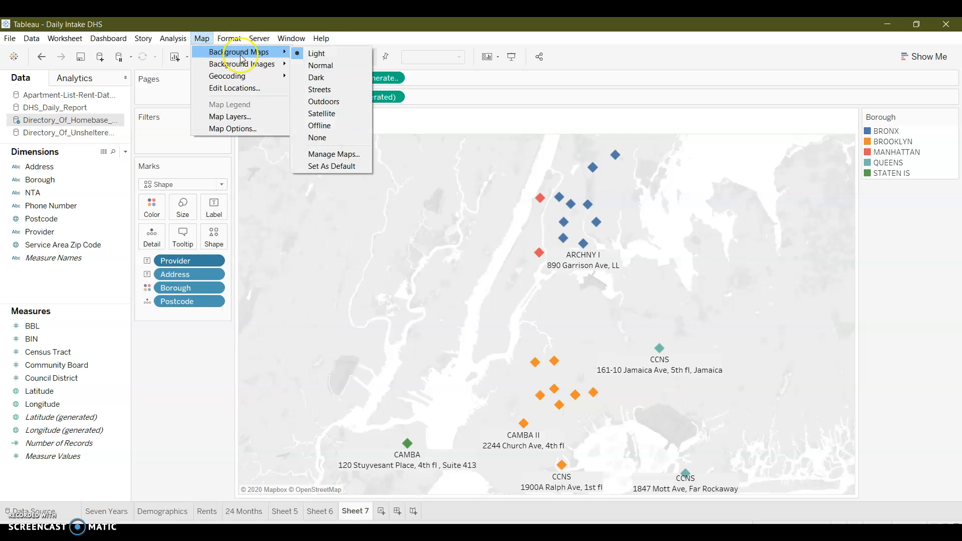
{"action": "left_click", "coordinate": [321, 65]}
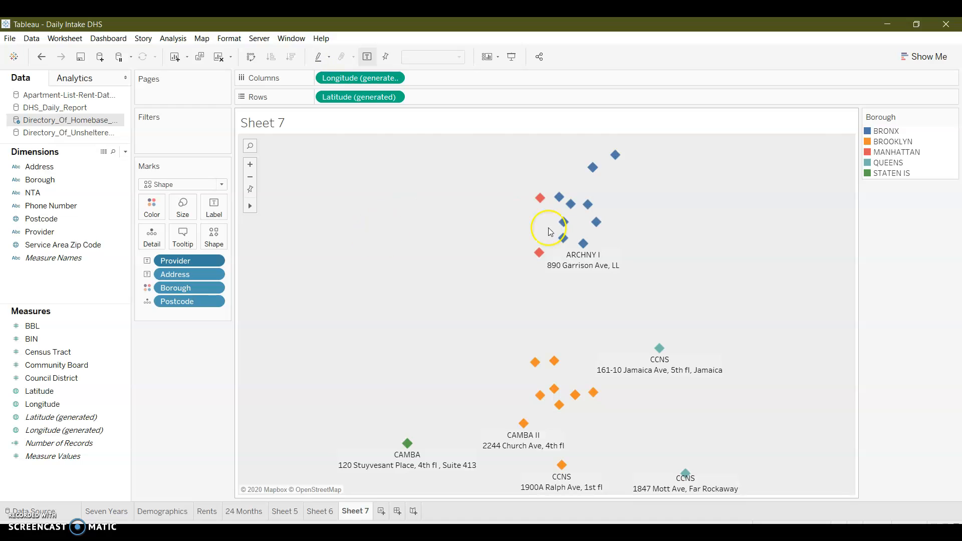
{"action": "left_click", "coordinate": [202, 38]}
{"action": "mouse_move", "coordinate": [218, 52]}
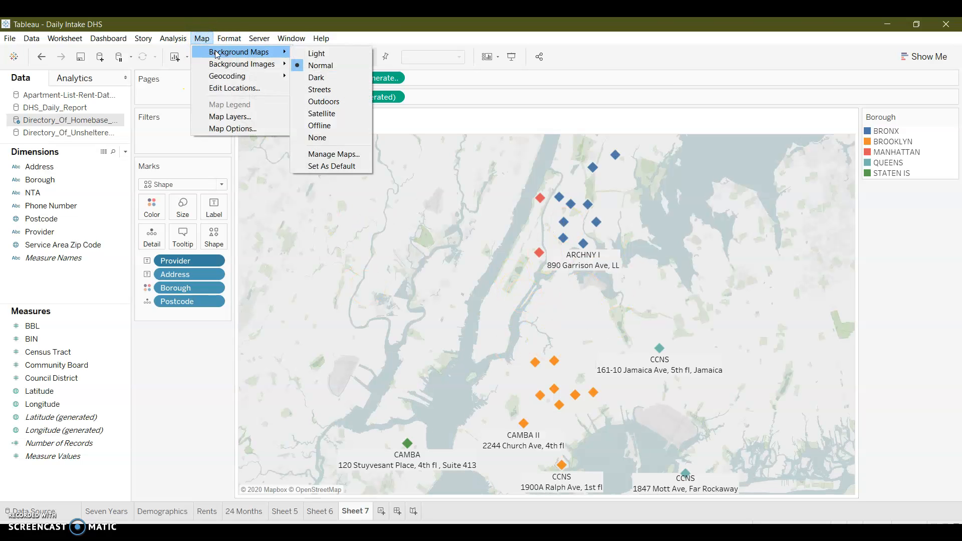
{"action": "left_click", "coordinate": [307, 52]}
Enable the County Names map layer to label the counties on the map
{"action": "left_click", "coordinate": [203, 38]}
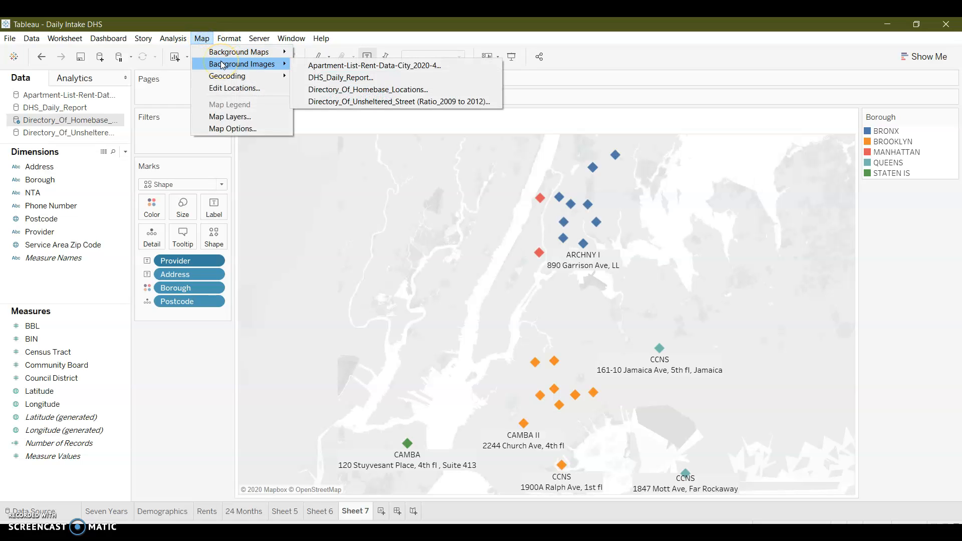
{"action": "left_click", "coordinate": [230, 117]}
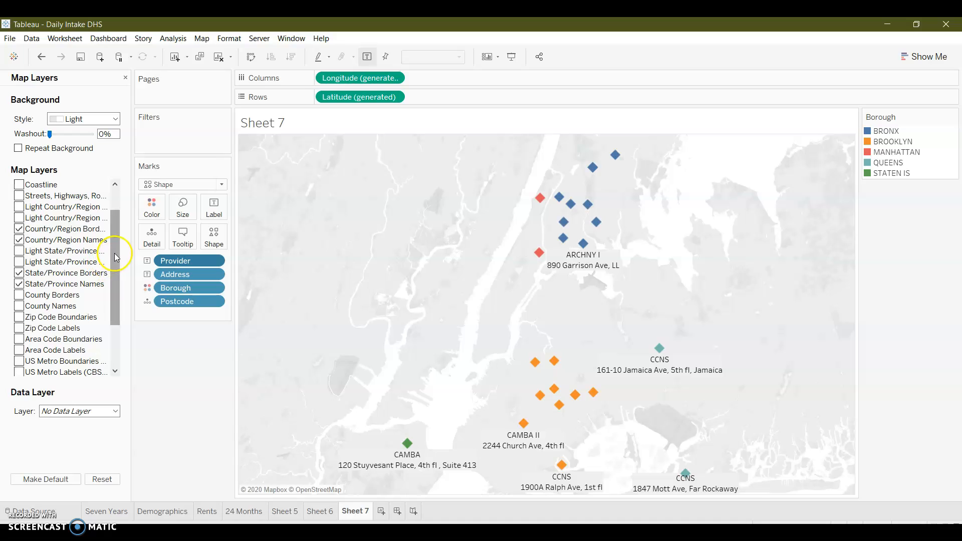
{"action": "left_click_drag", "start_coordinate": [115, 256], "coordinate": [117, 266]}
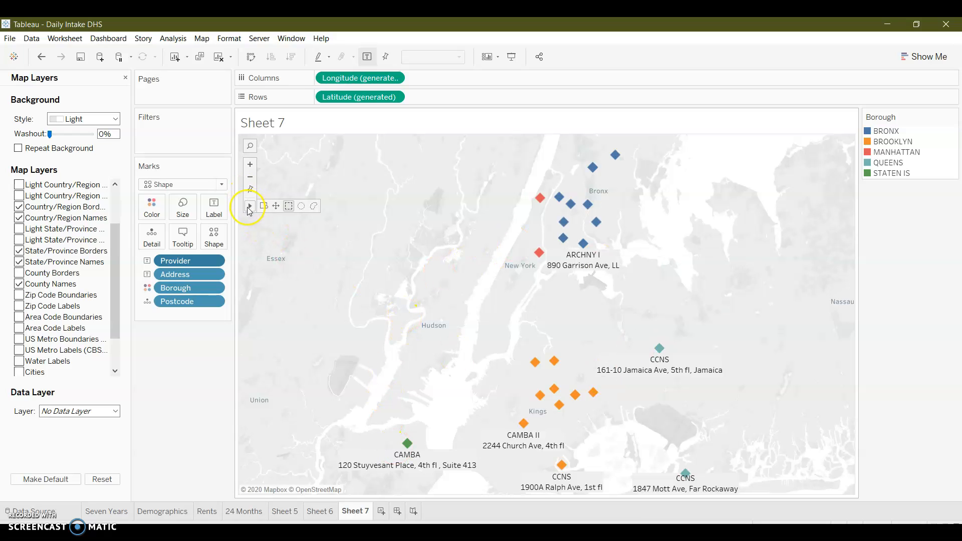
Zoom in on the Brooklyn locations and reset the map to its full extent
{"action": "left_click", "coordinate": [262, 207]}
{"action": "left_click_drag", "start_coordinate": [265, 146], "coordinate": [830, 499]}
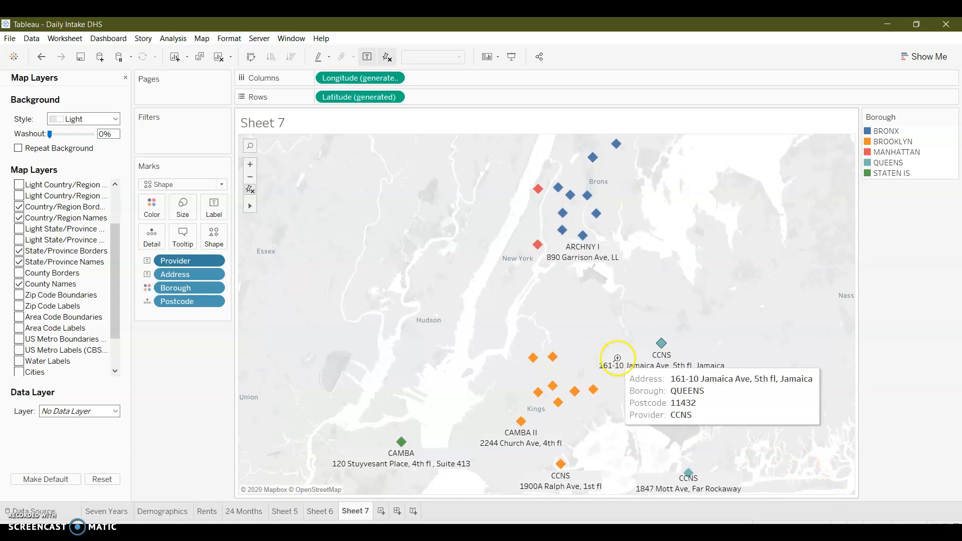
{"action": "left_click_drag", "start_coordinate": [520, 344], "coordinate": [627, 453]}
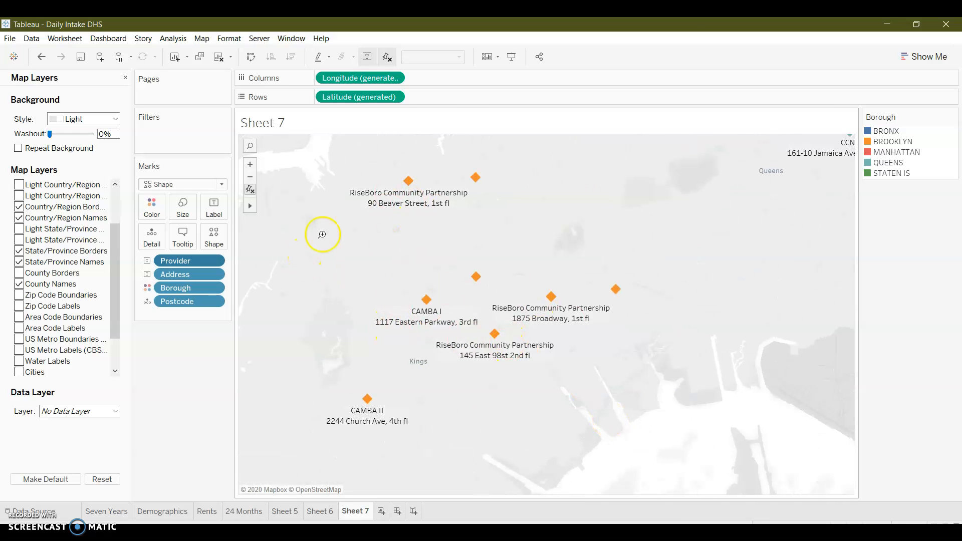
{"action": "left_click", "coordinate": [249, 190]}
Replace the map sheet's title with "Homebase Locations" and apply it
{"action": "right_click", "coordinate": [269, 122]}
{"action": "left_click", "coordinate": [291, 124]}
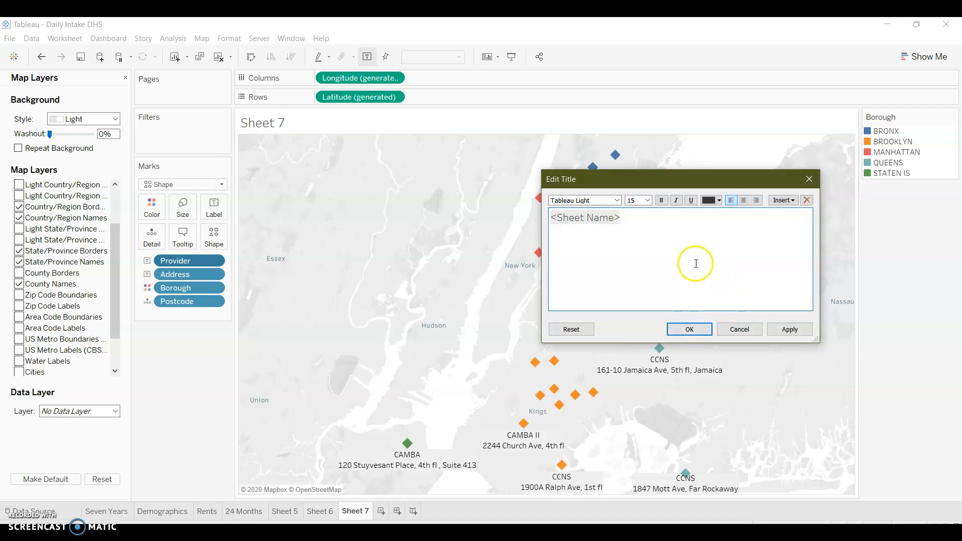
{"action": "type", "text": "Hom"}
{"action": "type", "text": "ebase Locations"}
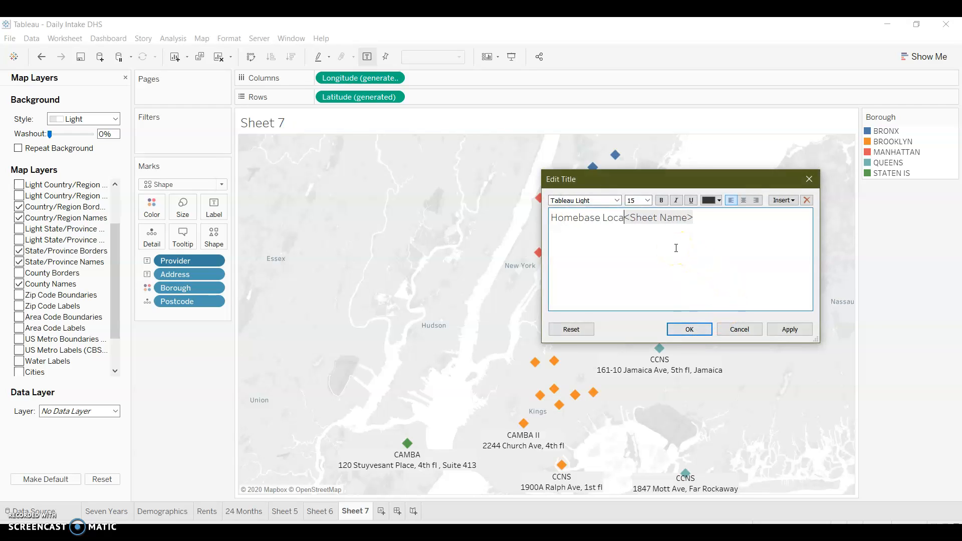
{"action": "left_click_drag", "start_coordinate": [651, 217], "coordinate": [722, 217]}
{"action": "key", "text": "BackSpace"}
{"action": "left_click", "coordinate": [801, 329]}
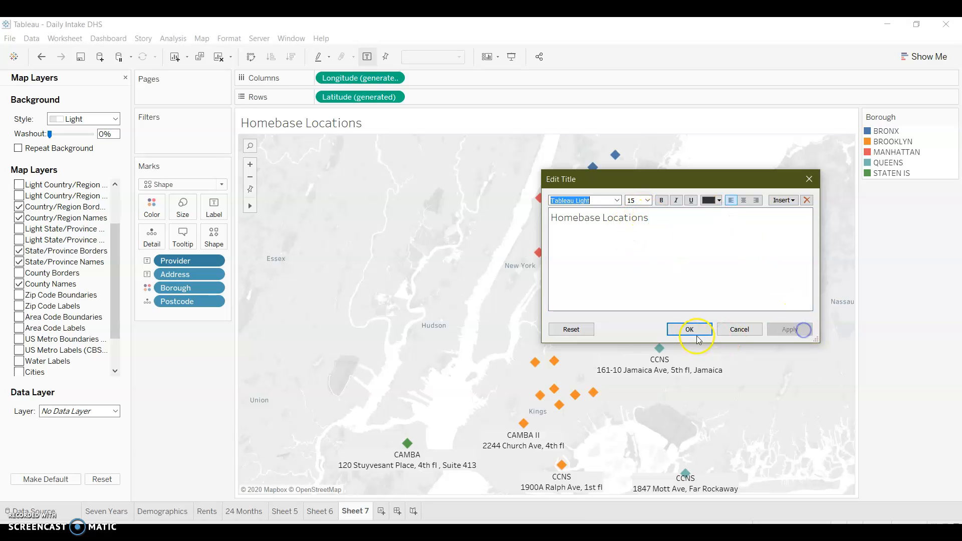
{"action": "left_click", "coordinate": [698, 340]}
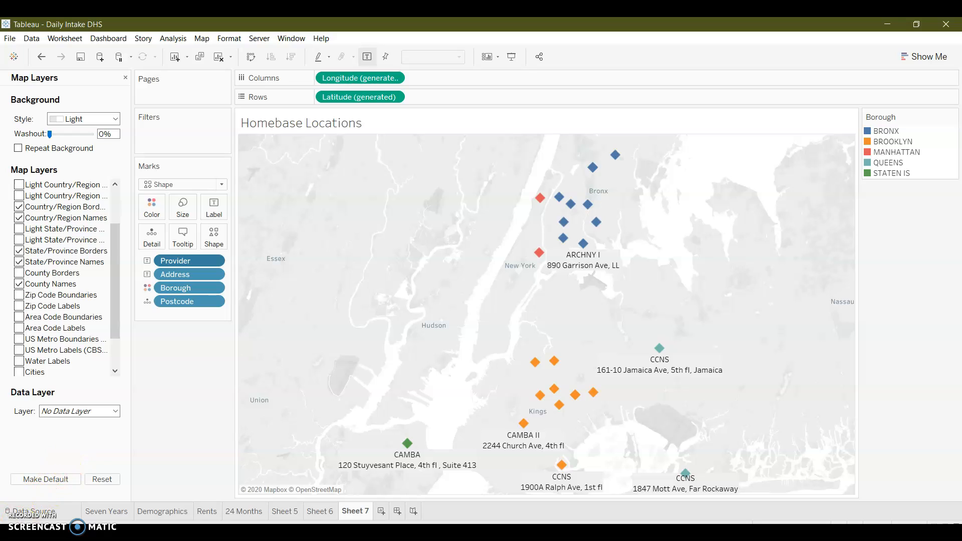